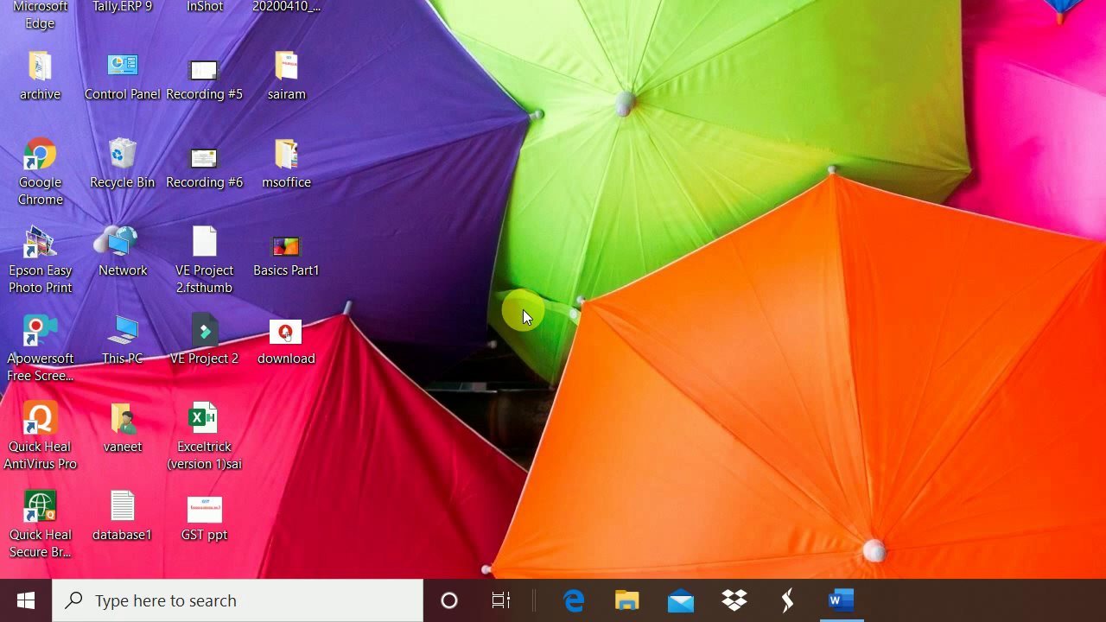
Create a new folder on the desktop and name it omsairam
right_click(498, 90)
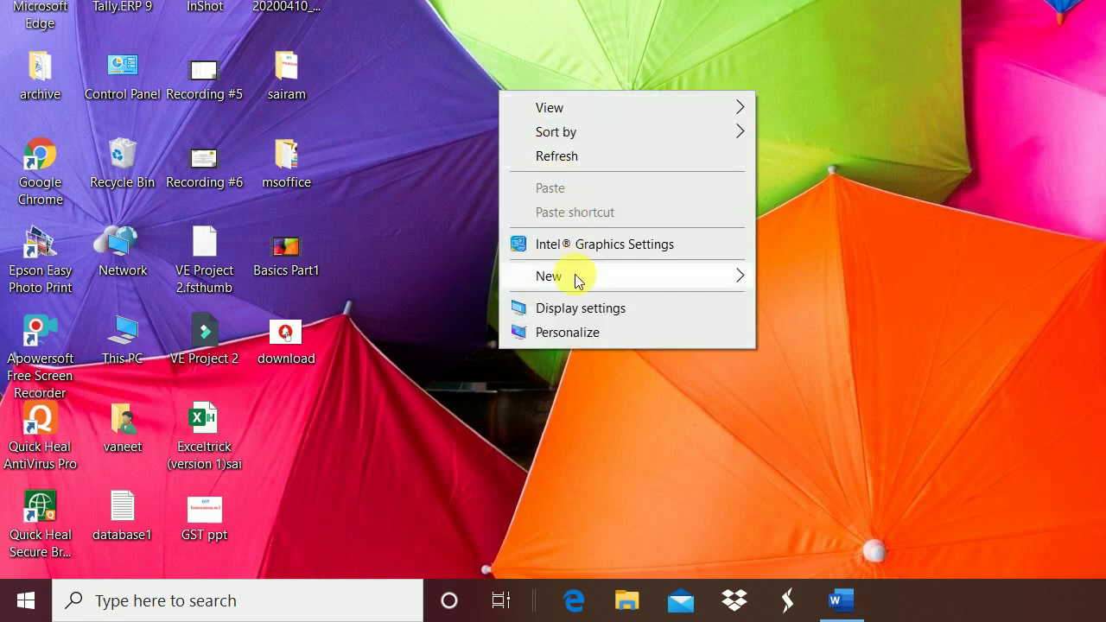
mouse_move(574, 275)
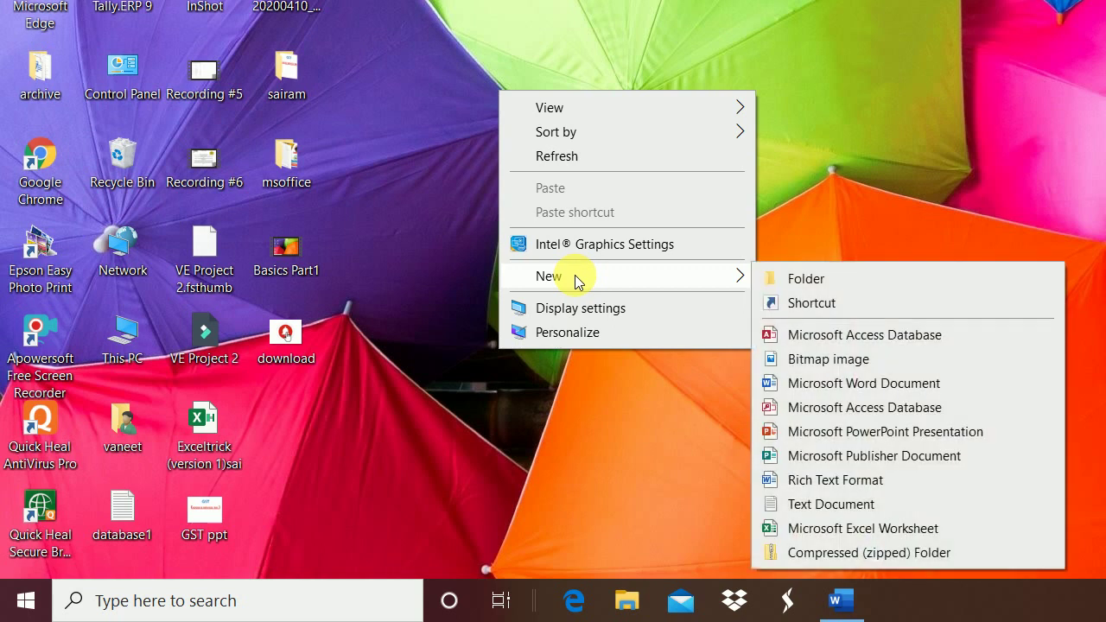
left_click(805, 278)
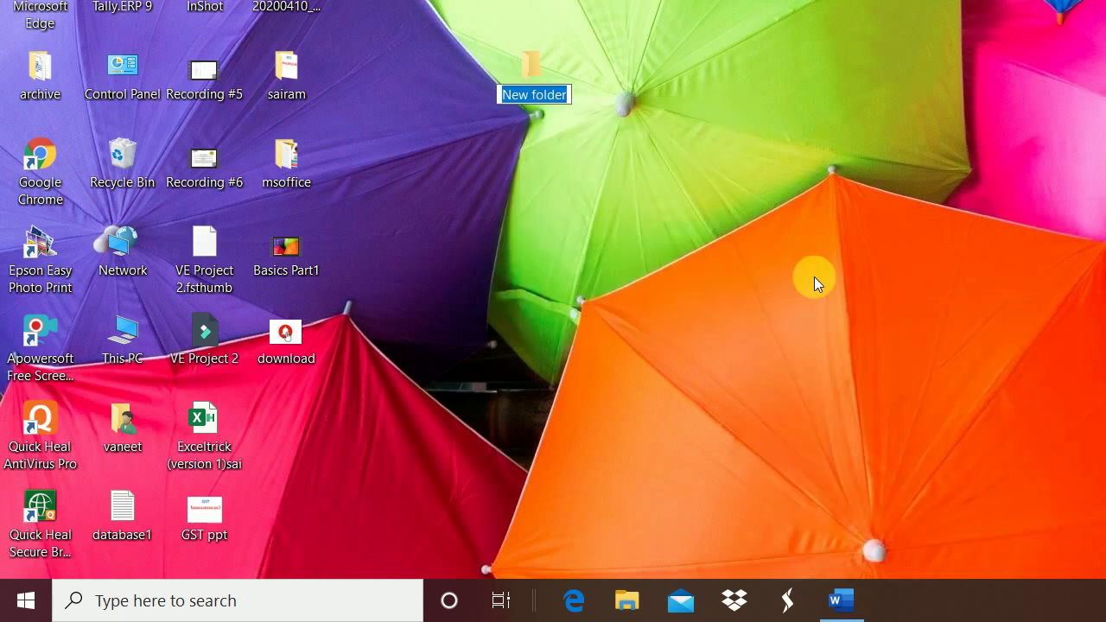
type("o")
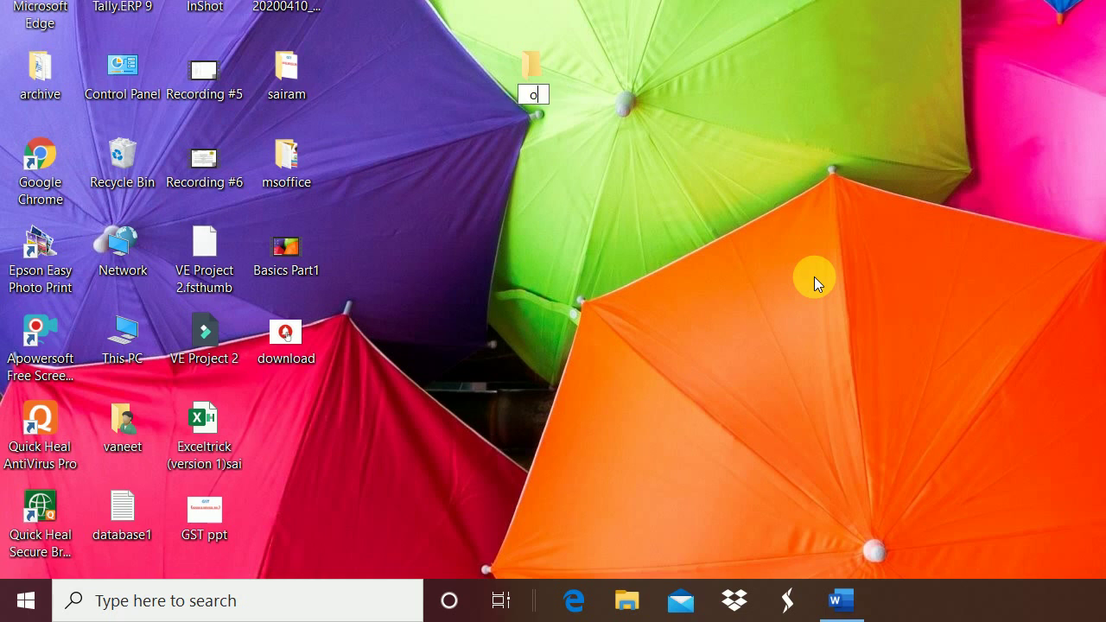
type("msairam")
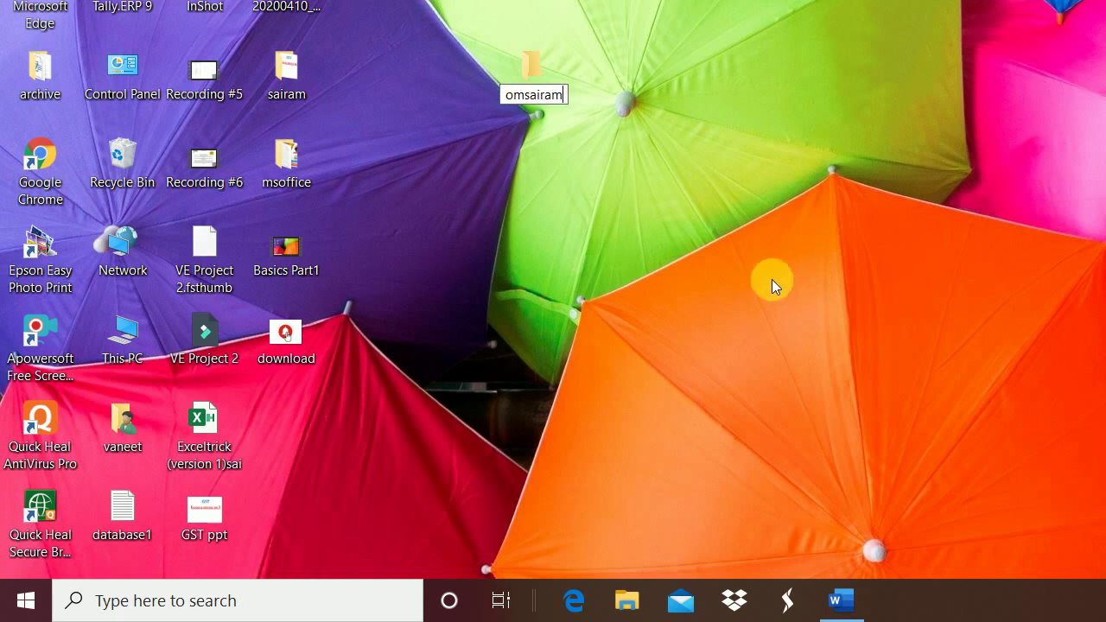
key("Return")
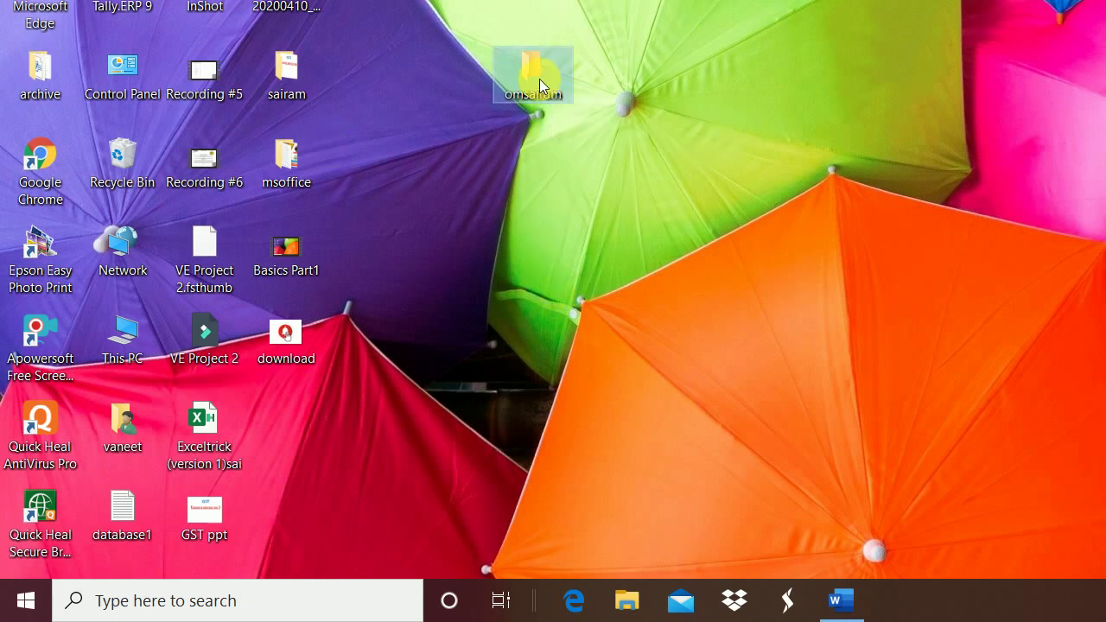
Delete the omsairam folder and the download picture from the desktop
left_click(298, 86)
left_click(289, 147)
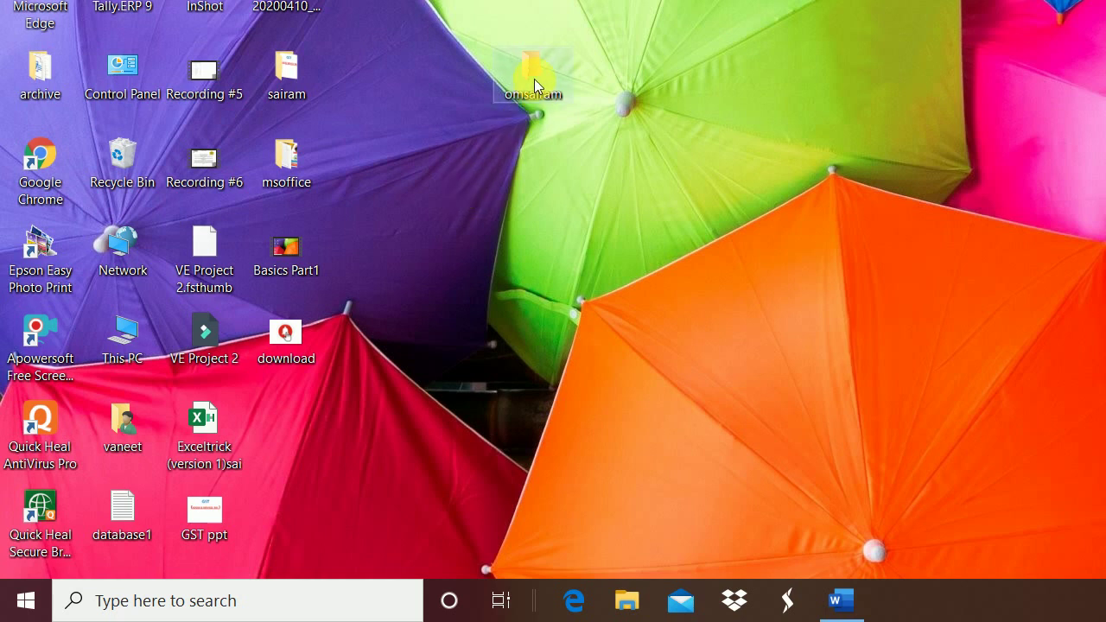
mouse_move(533, 79)
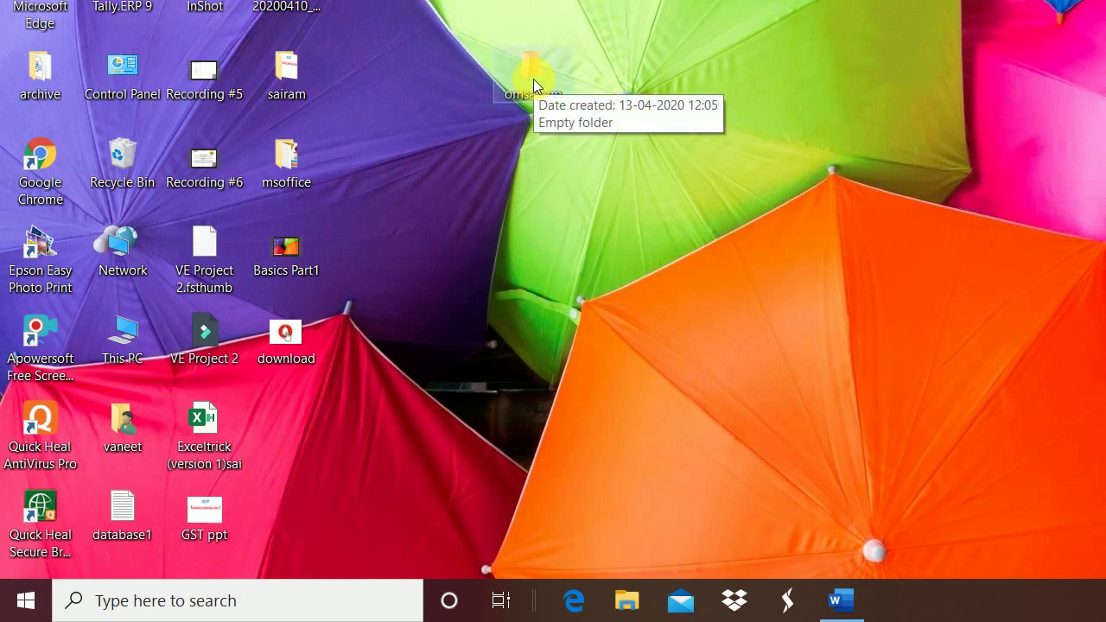
right_click(533, 79)
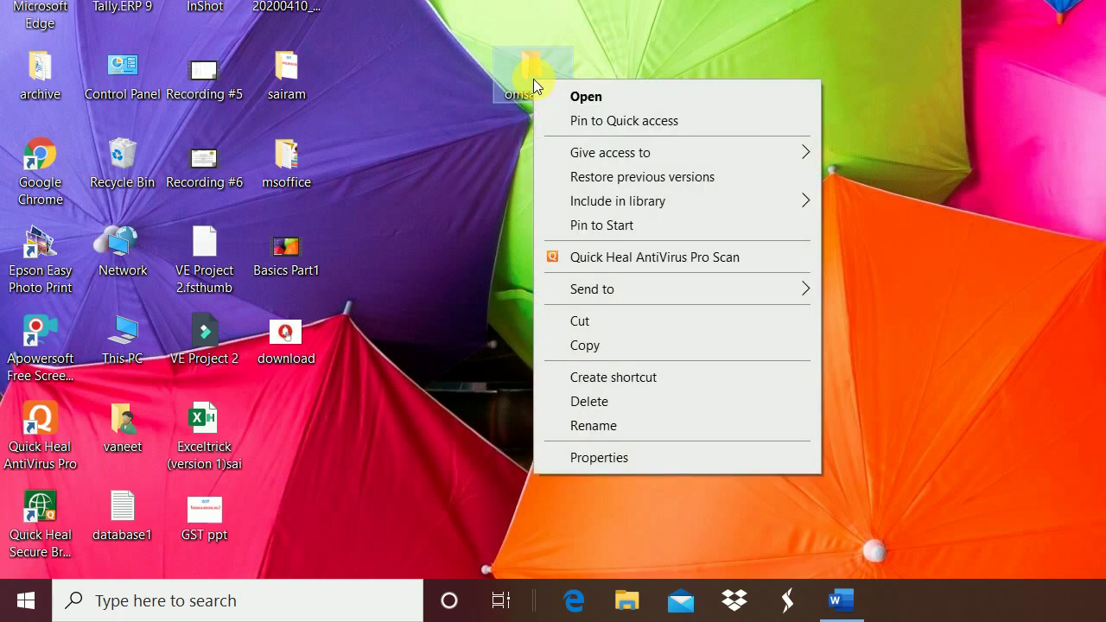
left_click(576, 408)
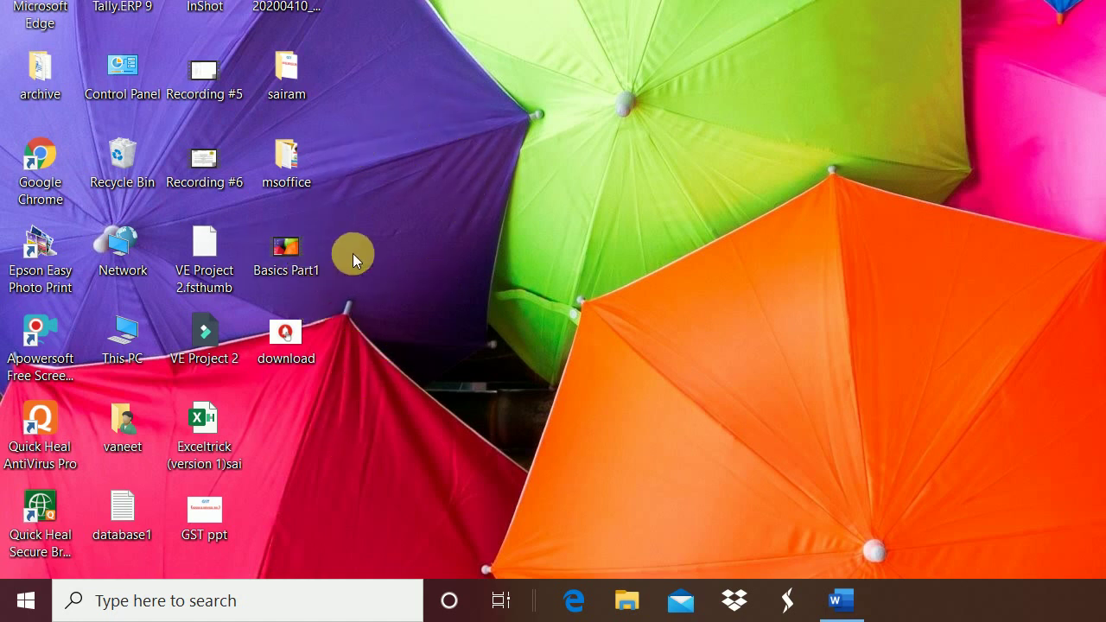
right_click(293, 334)
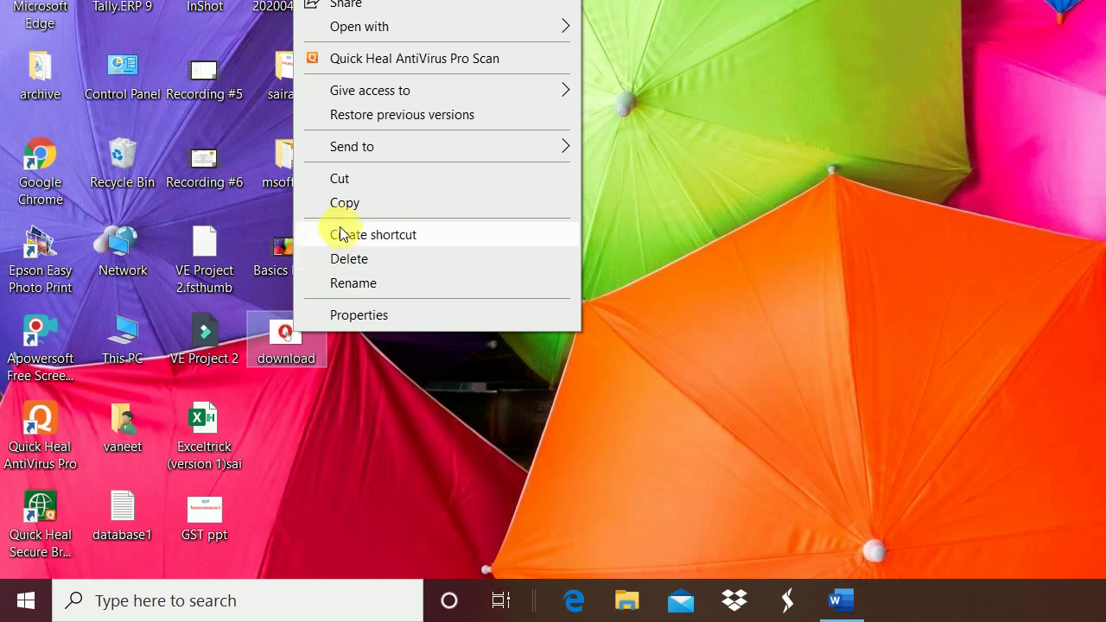
left_click(373, 261)
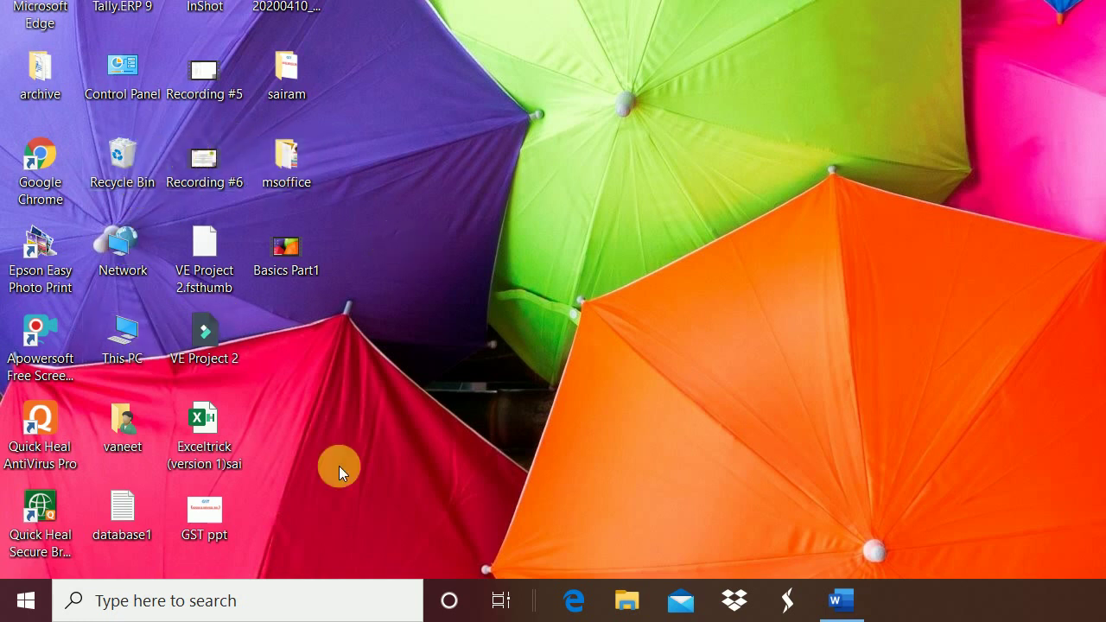
Open the Recycle Bin, examine the deleted omsairam folder and the actions available for it, and close the window
double_click(117, 177)
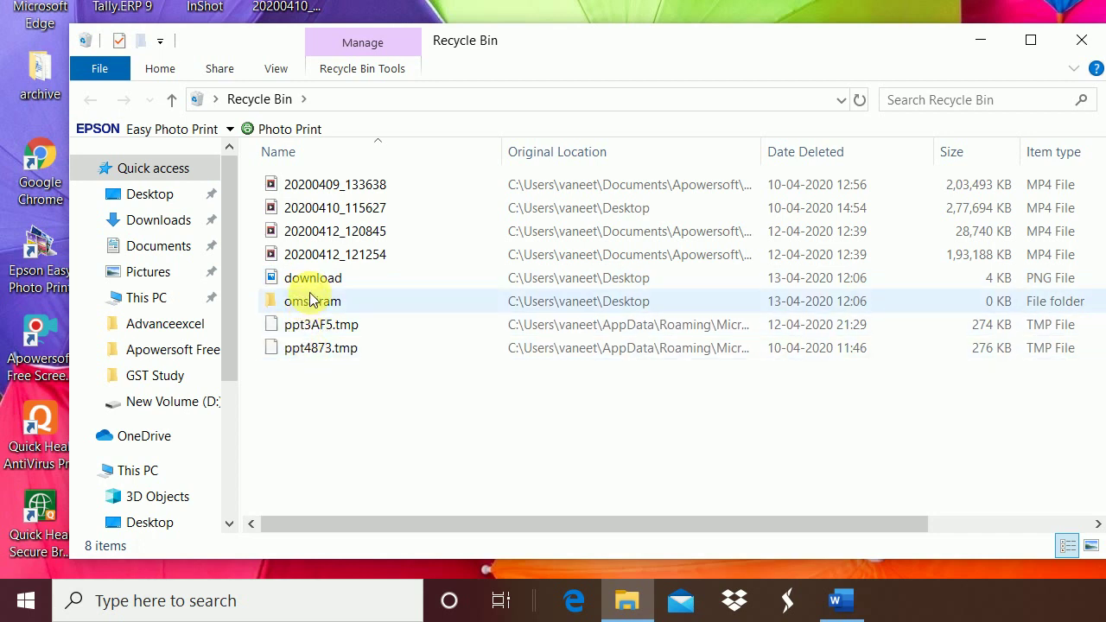
mouse_move(329, 316)
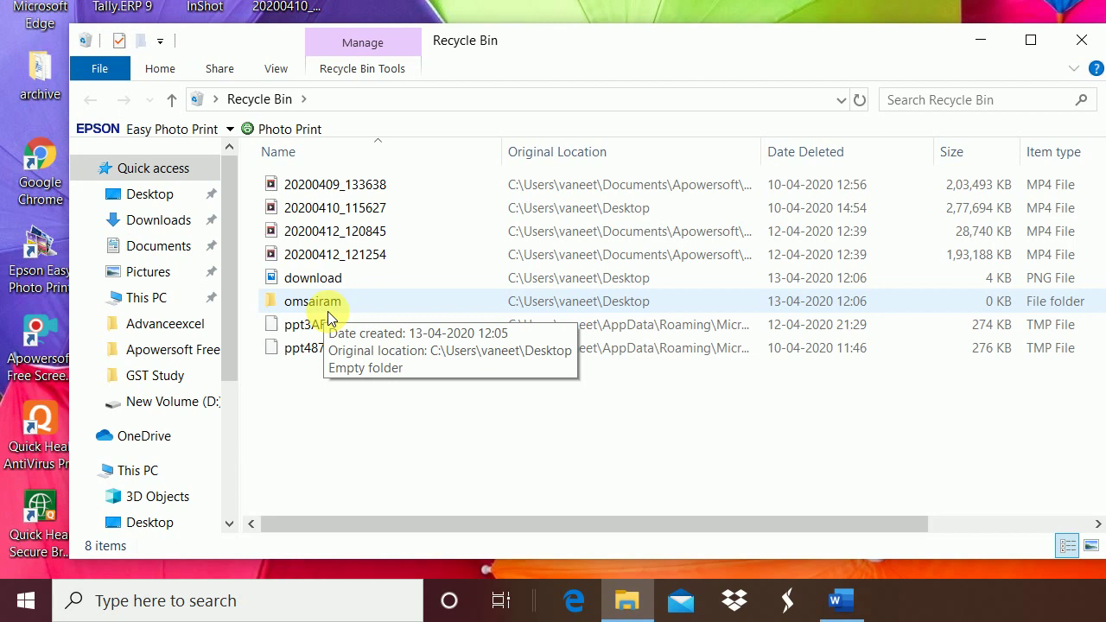
left_click(330, 310)
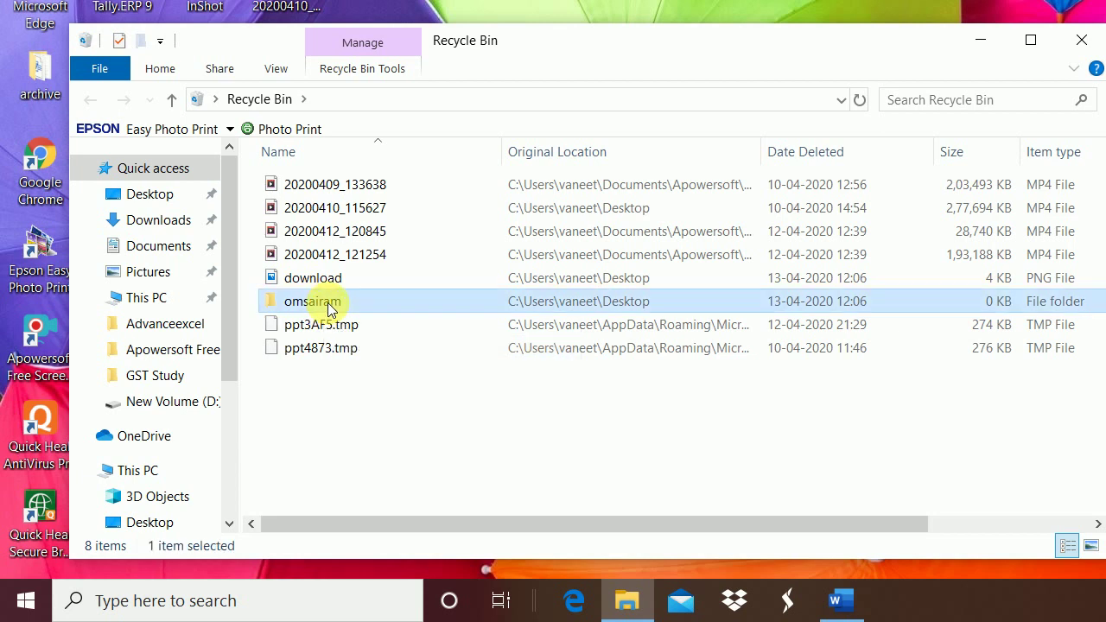
right_click(329, 308)
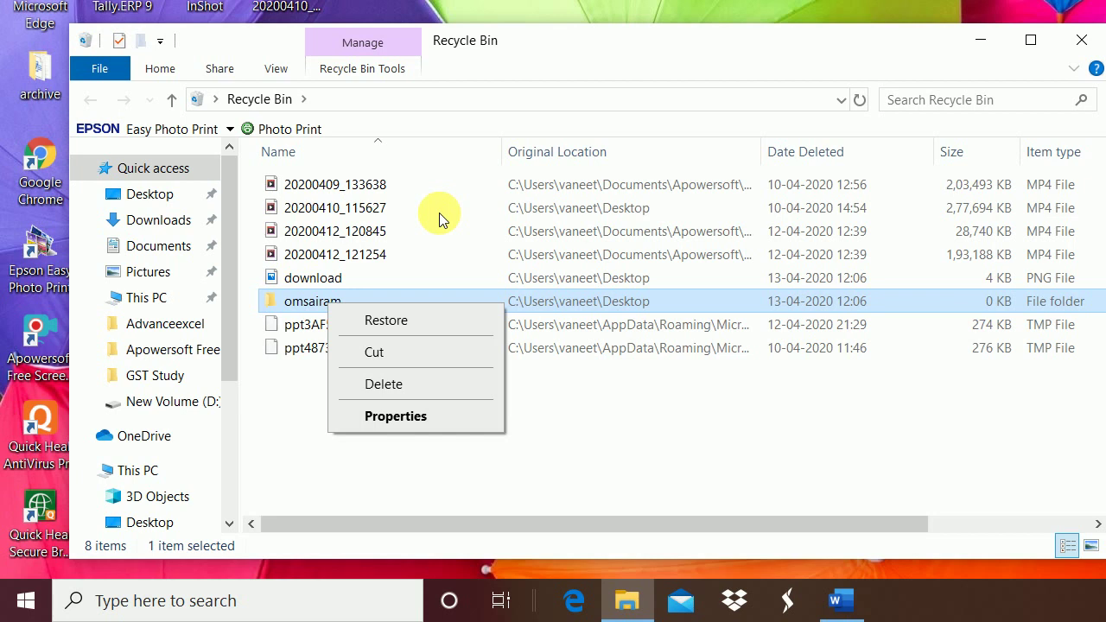
left_click(583, 413)
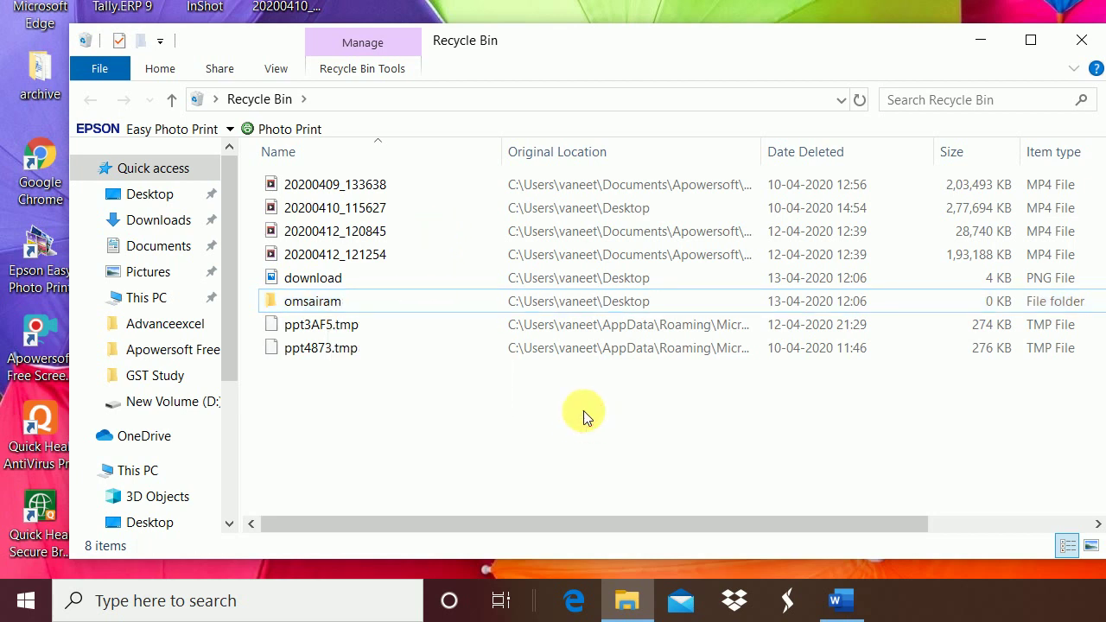
right_click(324, 308)
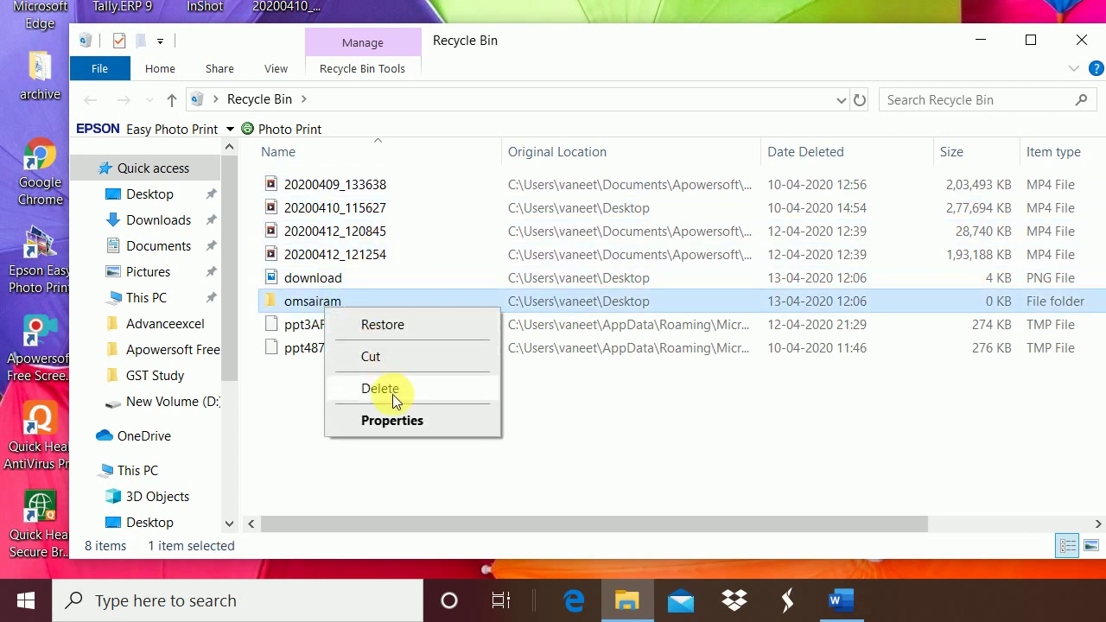
left_click(622, 395)
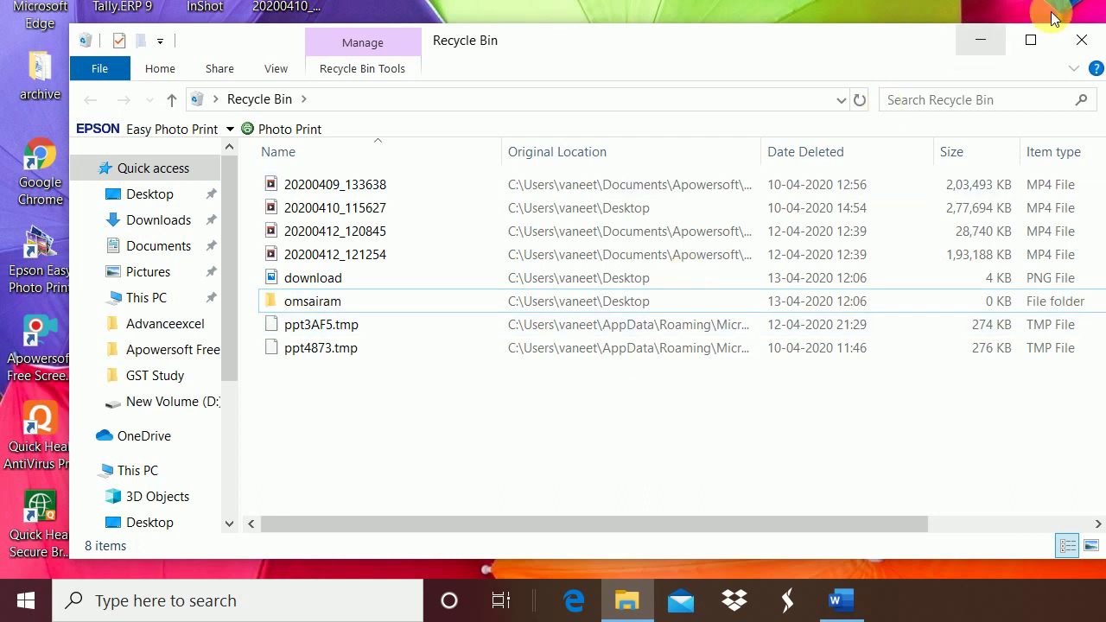
left_click(1080, 49)
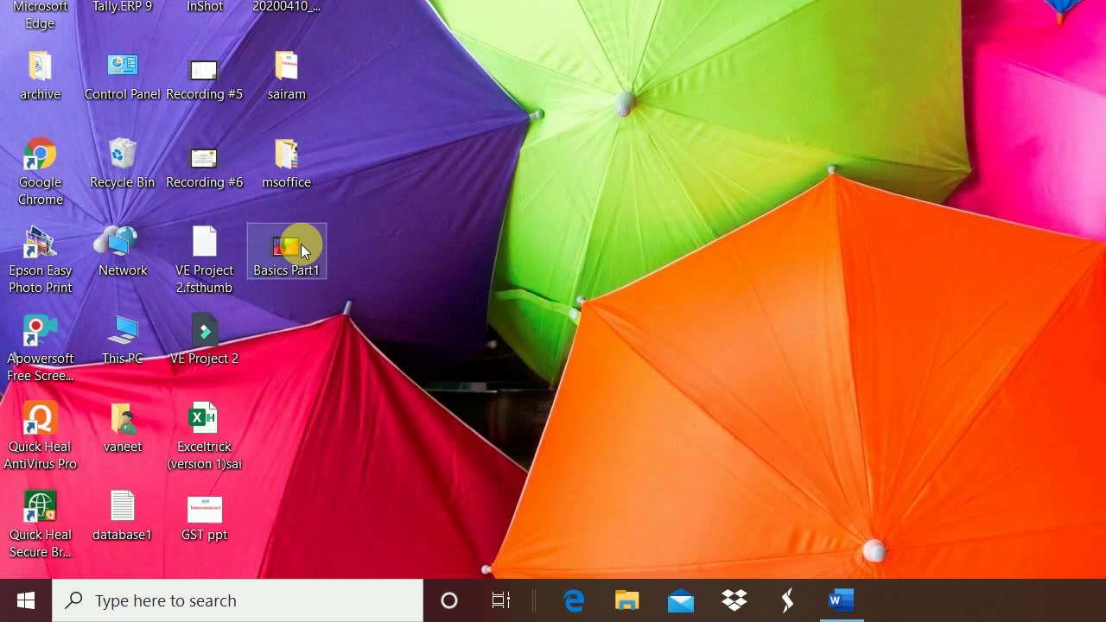
Delete the sairam folder from the desktop and open the Recycle Bin
right_click(293, 87)
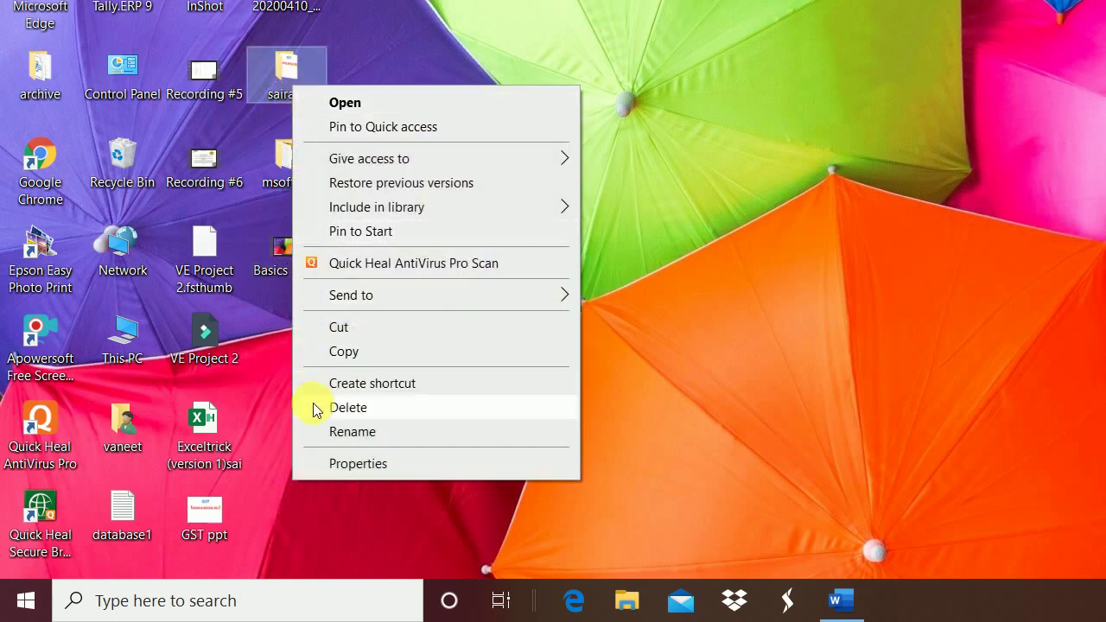
left_click(348, 408)
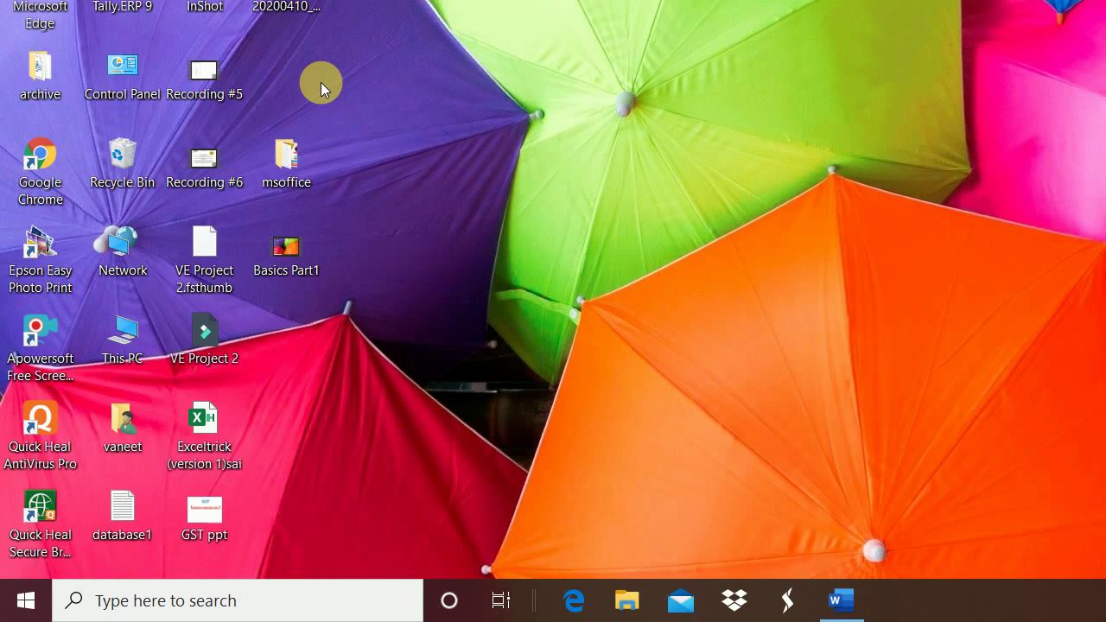
double_click(123, 165)
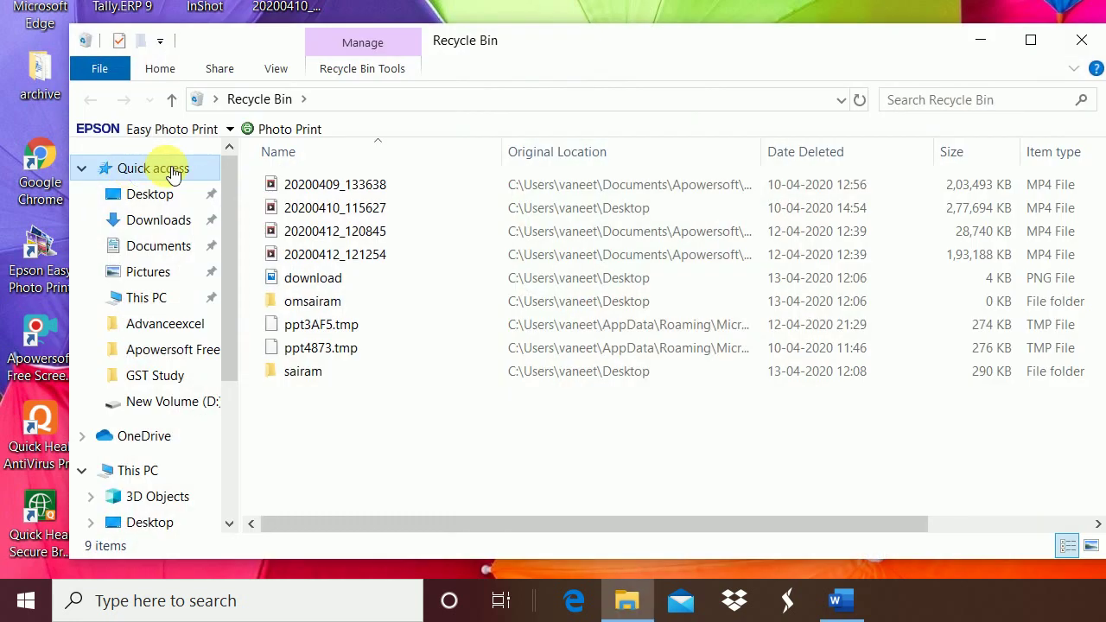
Restore the deleted omsairam and sairam folders to their original location
left_click(315, 309)
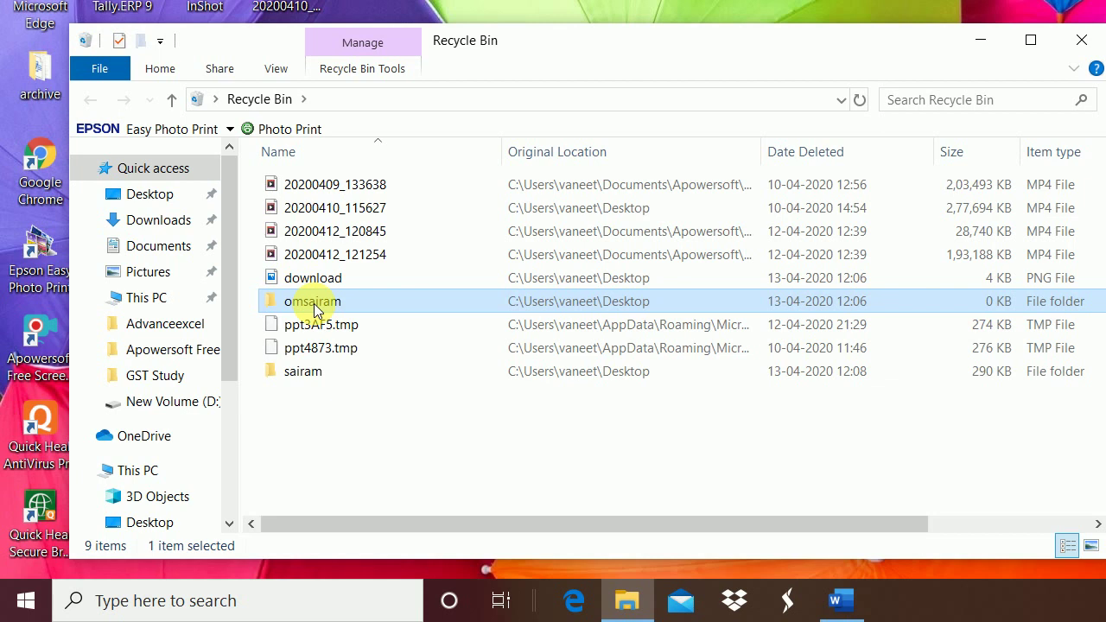
right_click(315, 306)
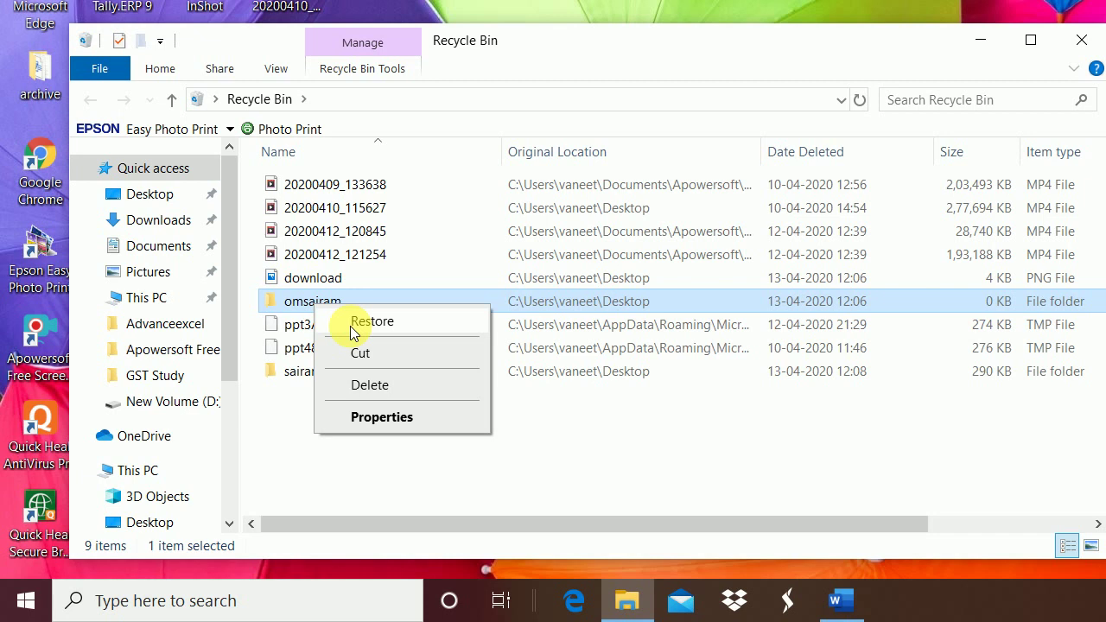
left_click(372, 321)
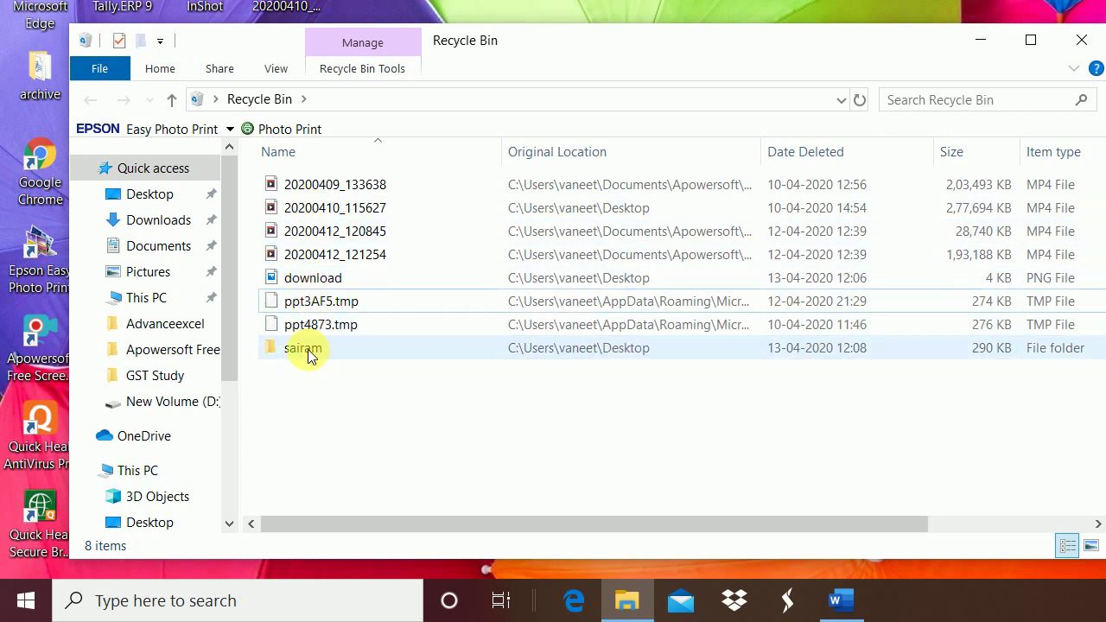
left_click(309, 357)
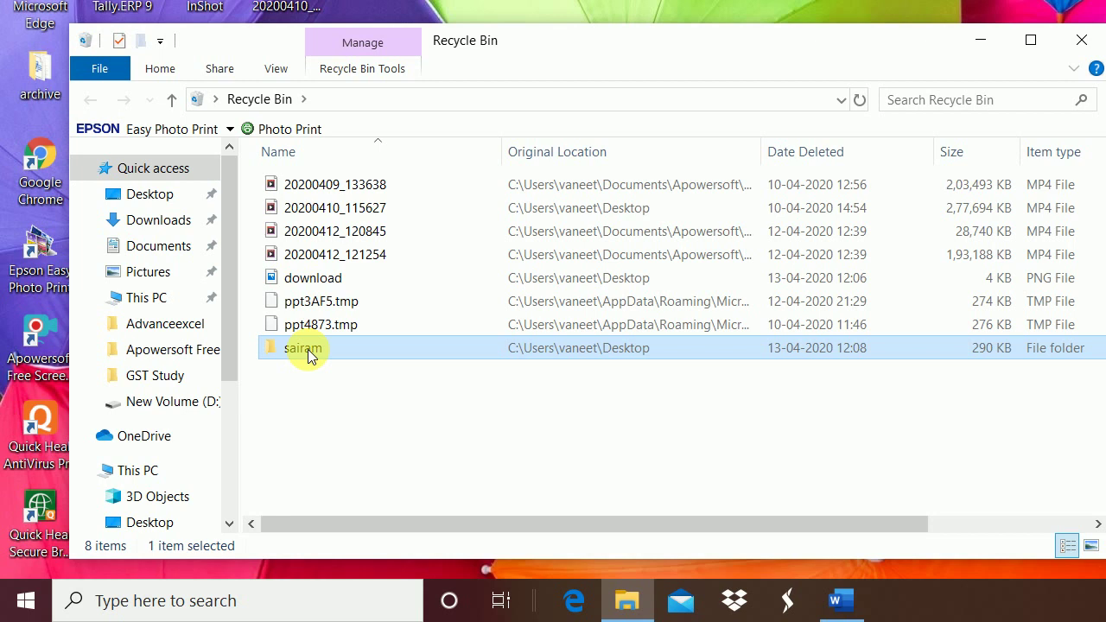
right_click(310, 357)
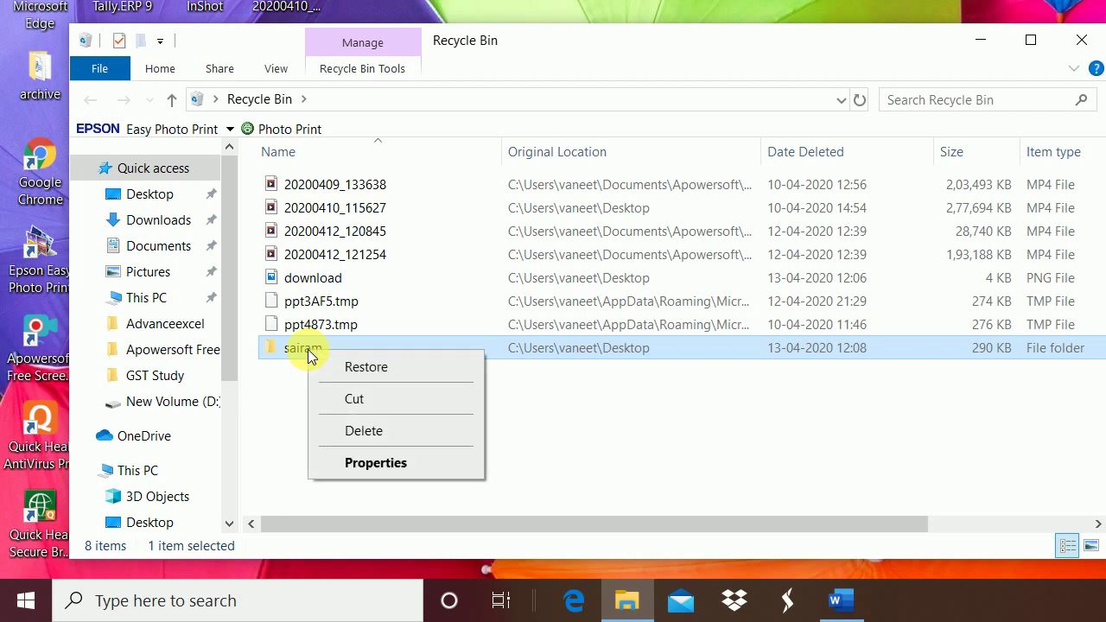
left_click(344, 374)
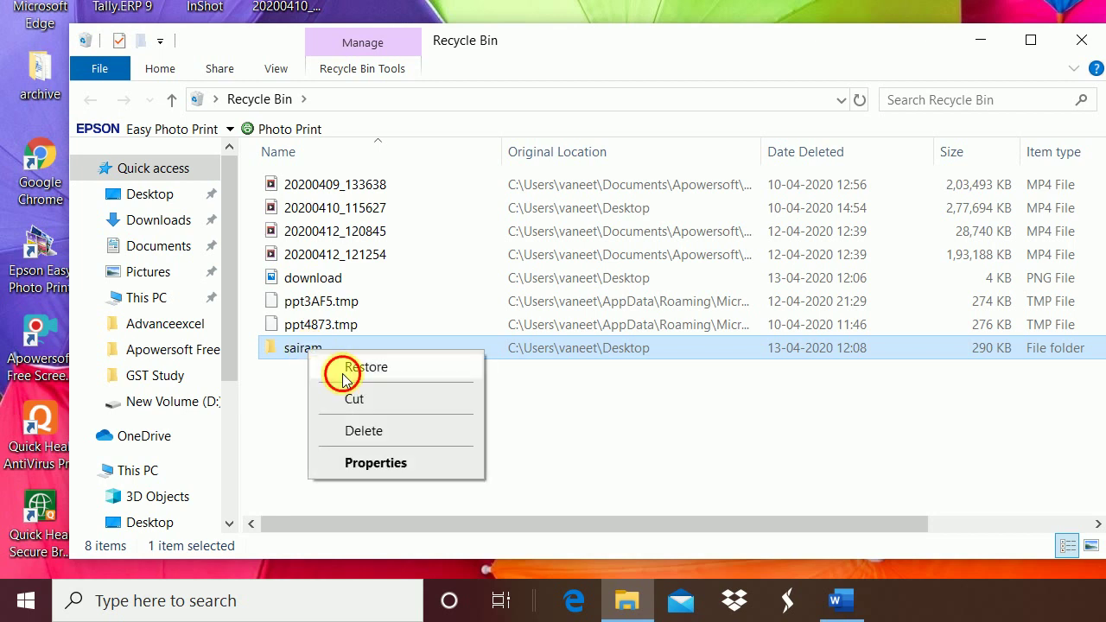
Restore the deleted download picture to its original location and close the Recycle Bin
left_click(317, 281)
right_click(318, 283)
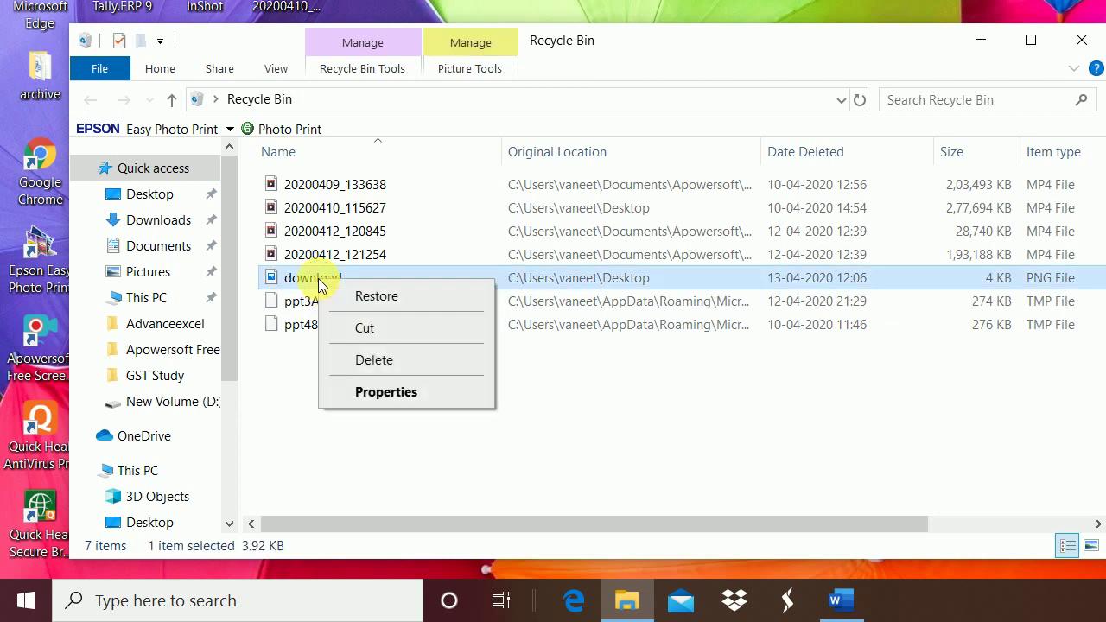
left_click(358, 298)
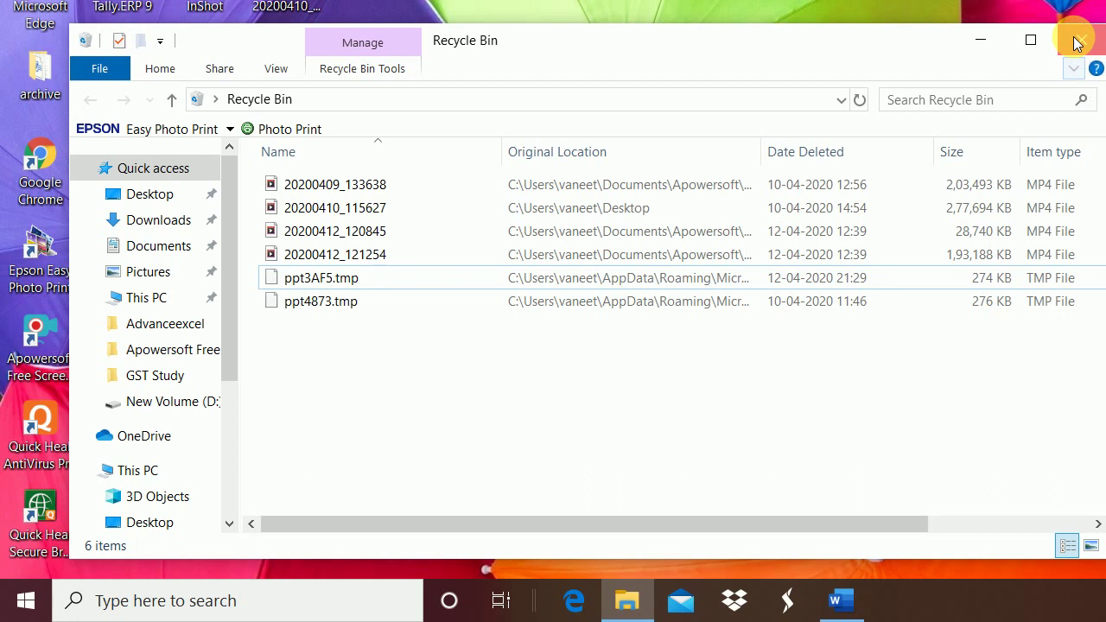
left_click(1077, 41)
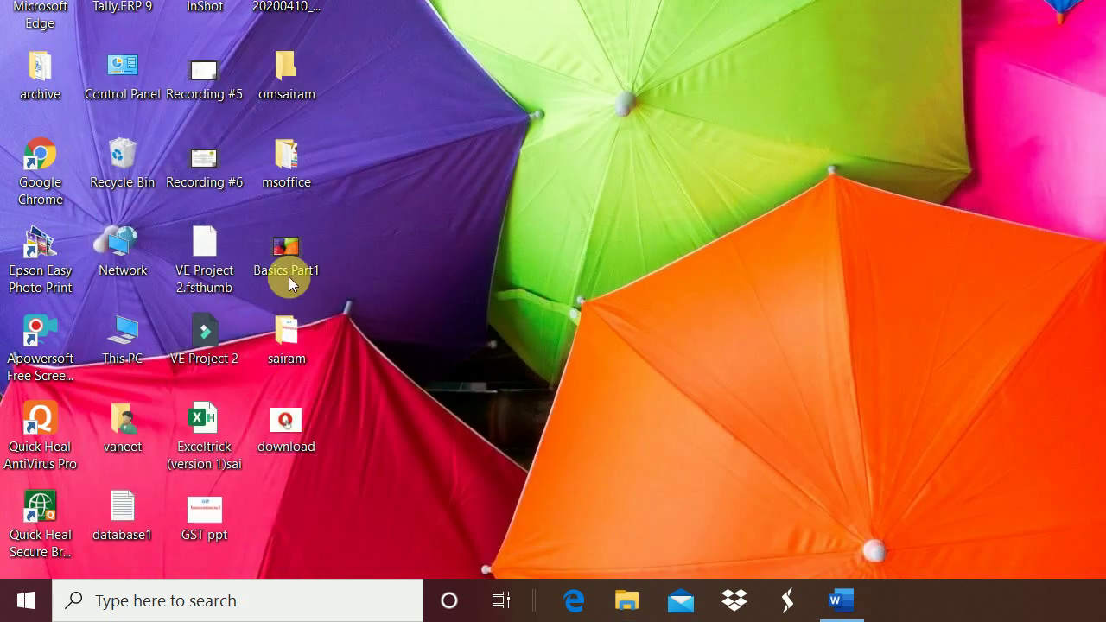
mouse_move(302, 425)
right_click(307, 253)
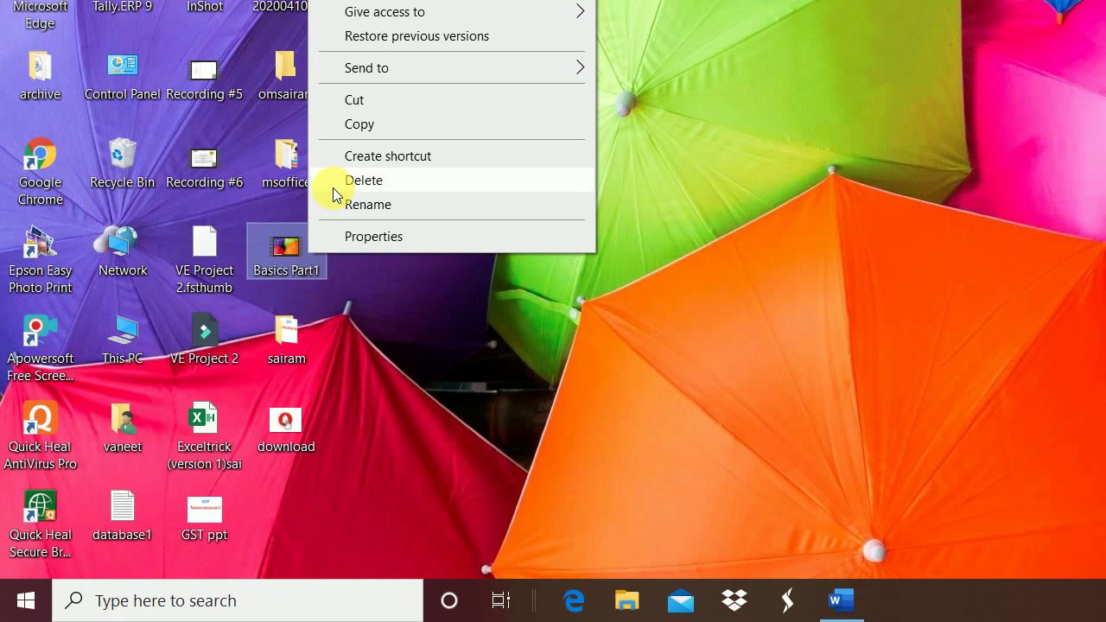
left_click(355, 219)
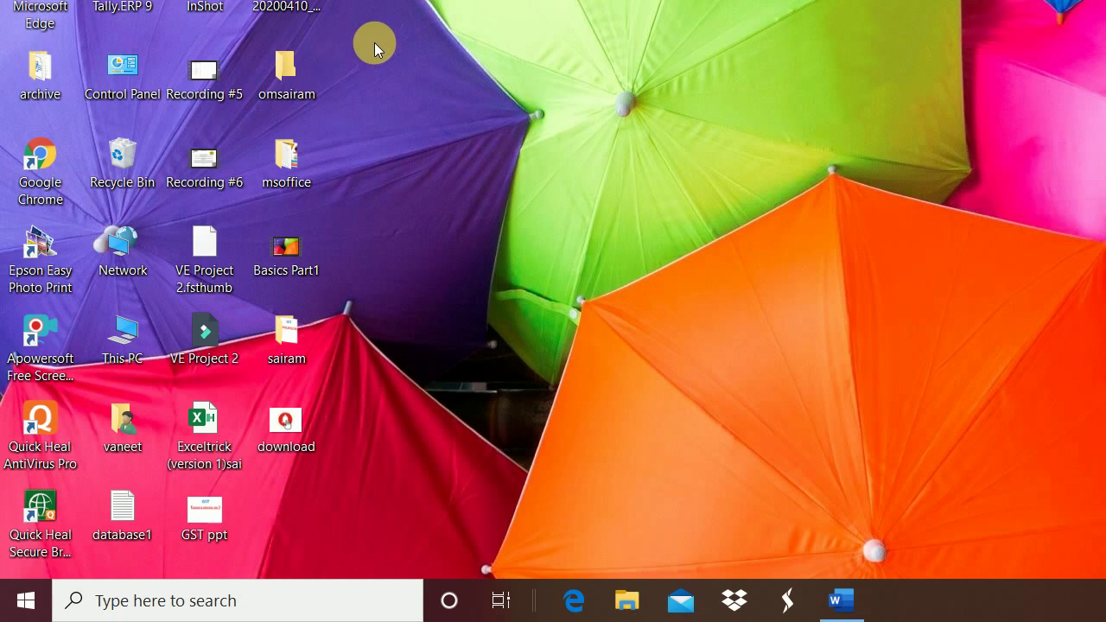
Delete omsairam, msoffice, Basics Part1, sairam and download from the desktop together, and open the Recycle Bin
left_click_drag(386, 181, 251, 475)
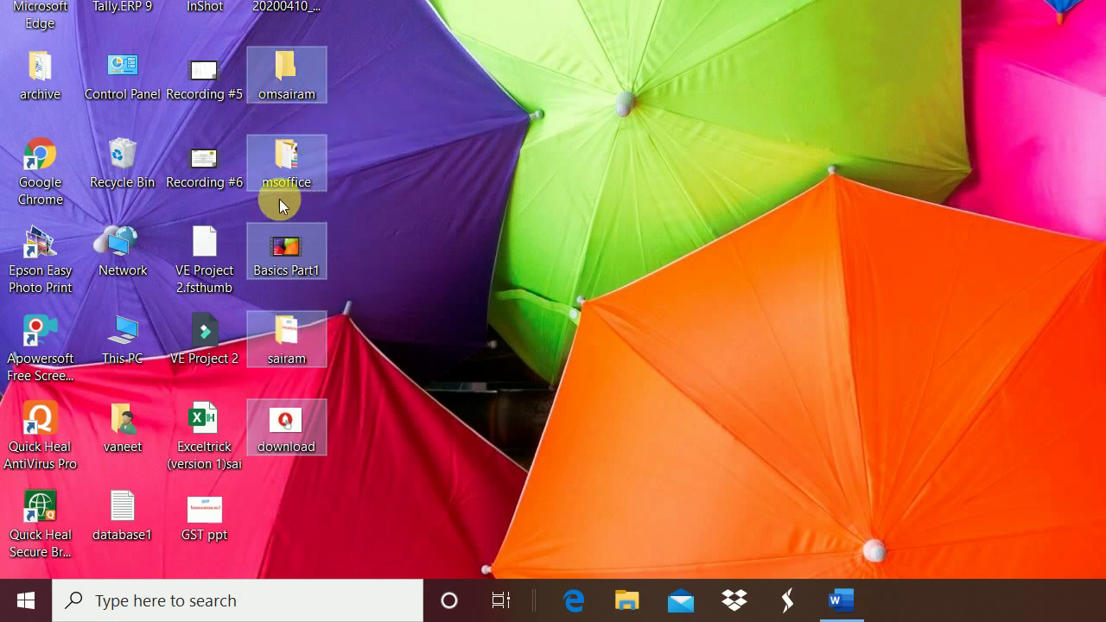
right_click(272, 261)
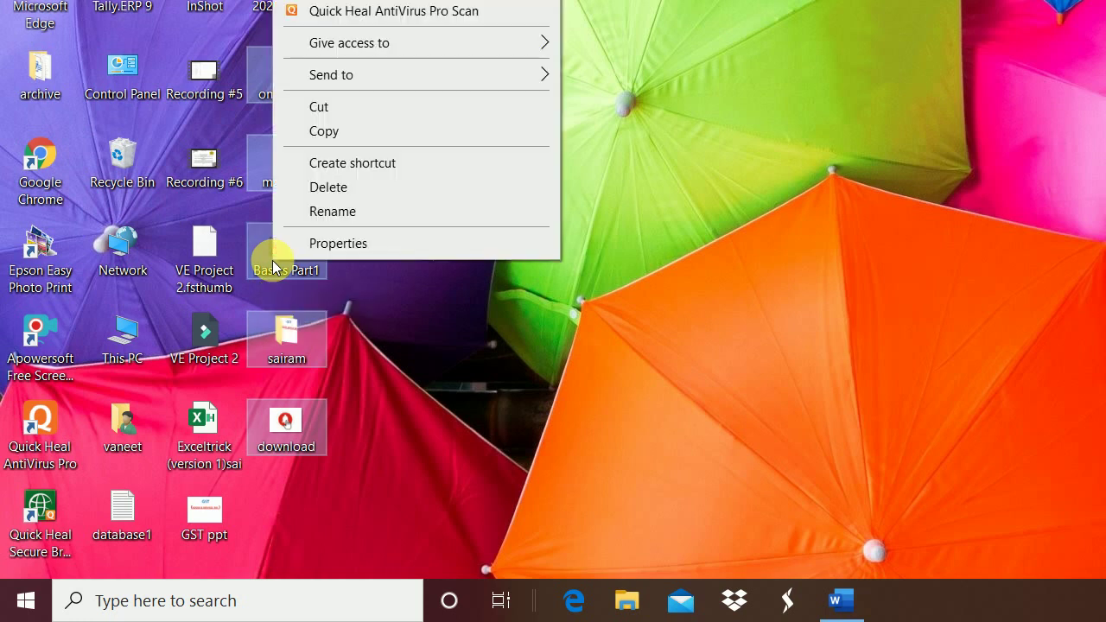
left_click(326, 187)
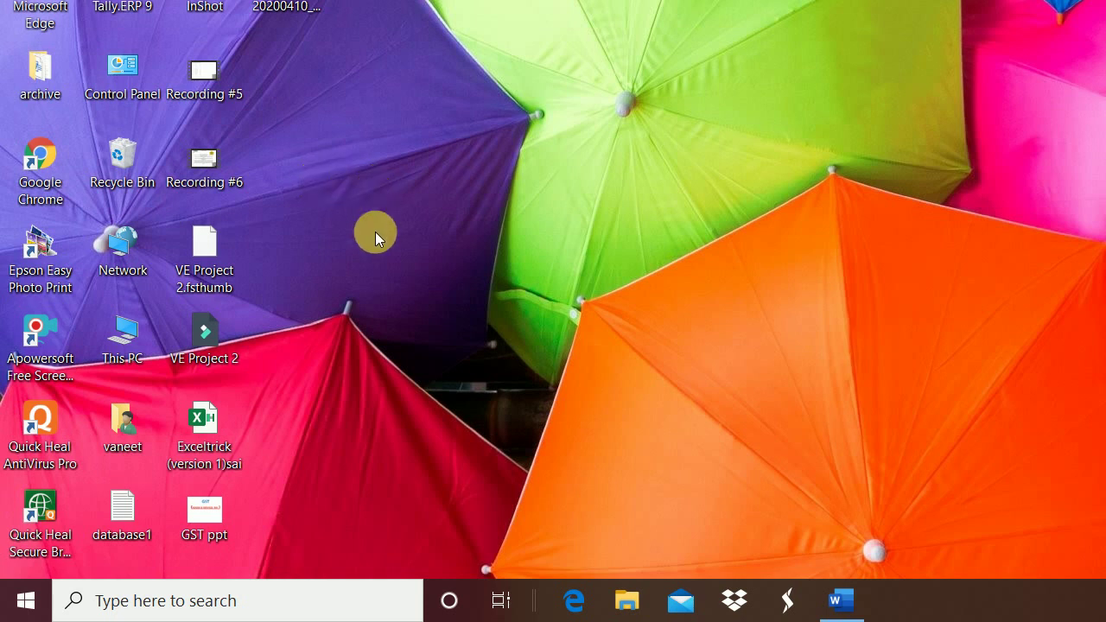
double_click(123, 159)
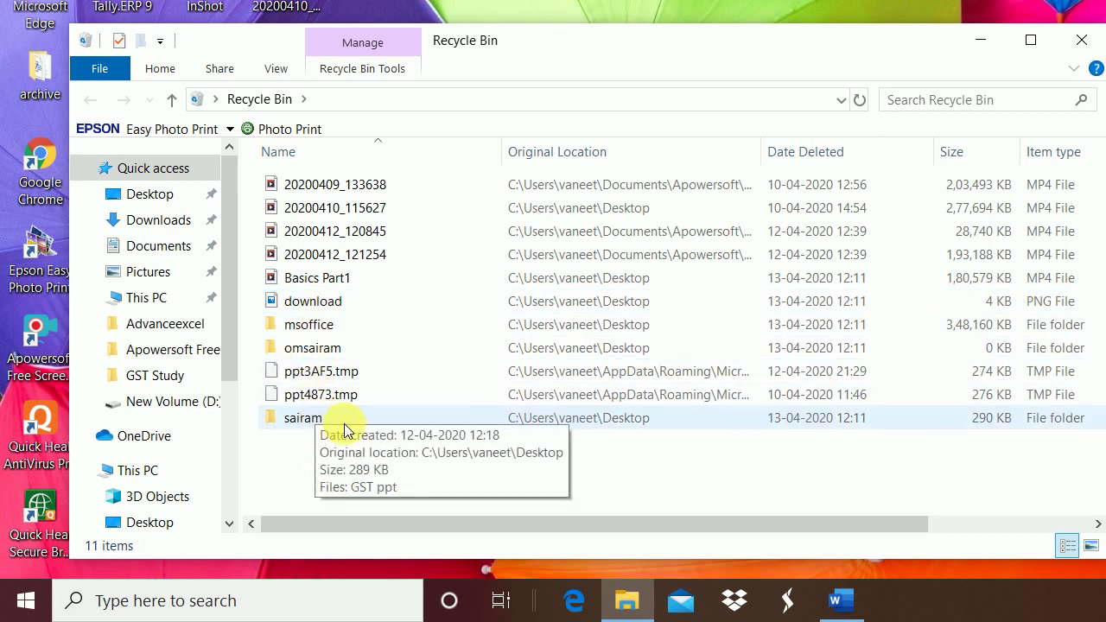
Examine the actions available for the deleted sairam folder without applying any of them
left_click(301, 426)
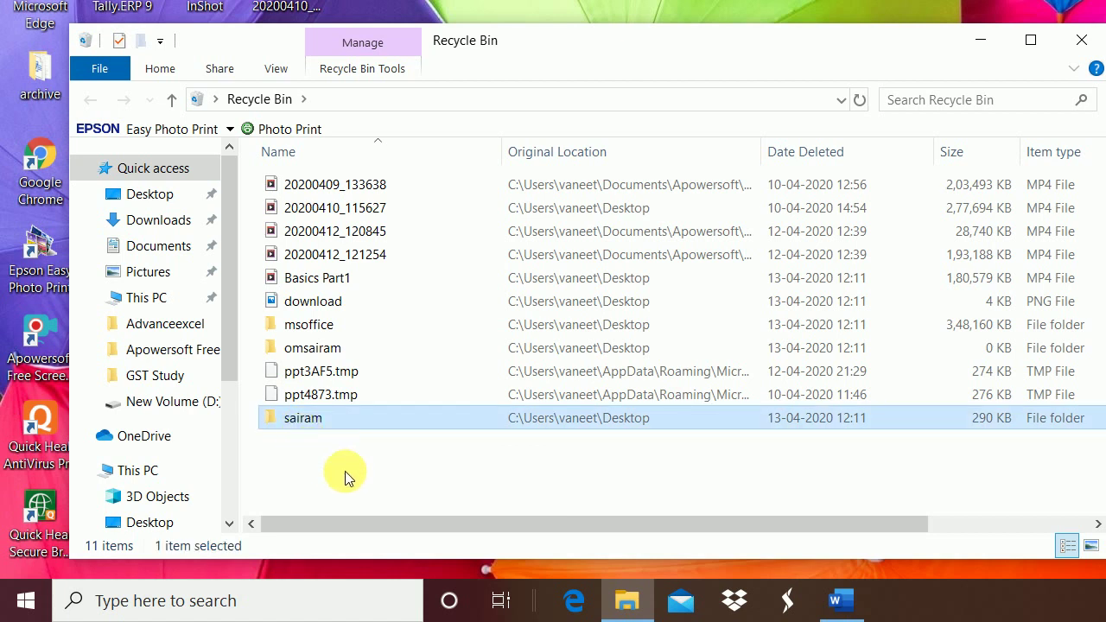
right_click(309, 431)
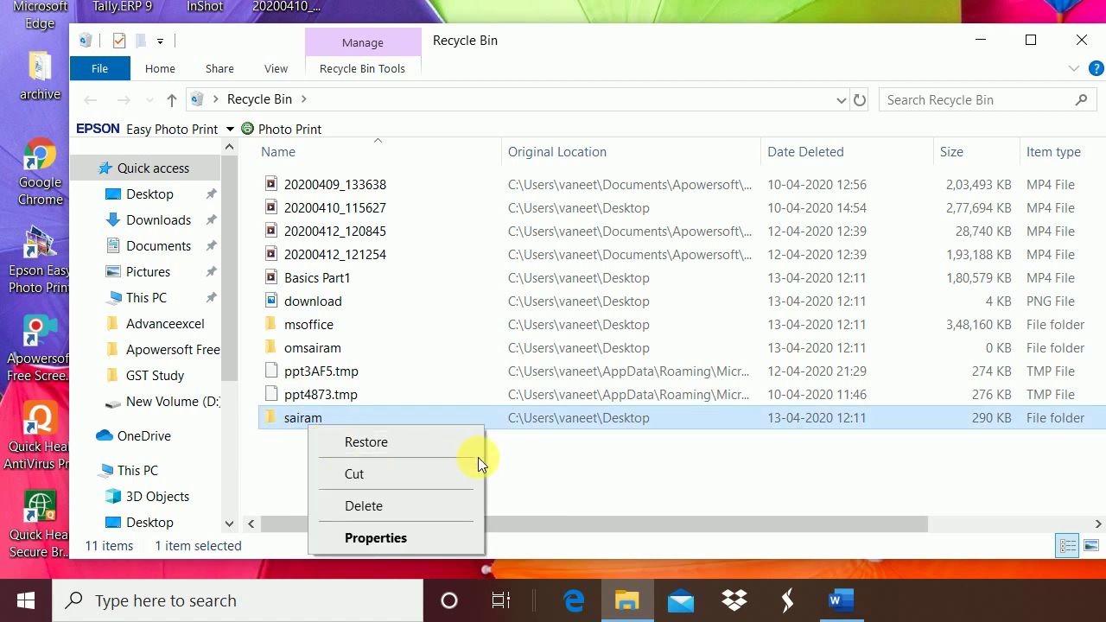
left_click(528, 460)
Restore the seven deleted items from Basics Part1 through sairam together and close the Recycle Bin
left_click_drag(362, 468, 267, 303)
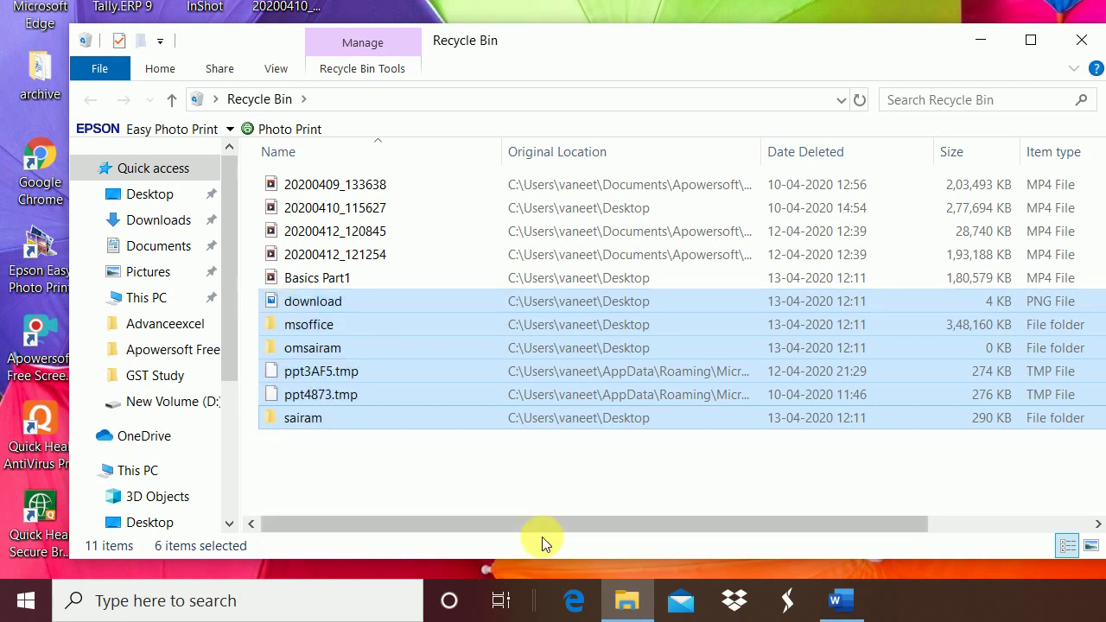
left_click(486, 489)
left_click_drag(403, 476, 258, 269)
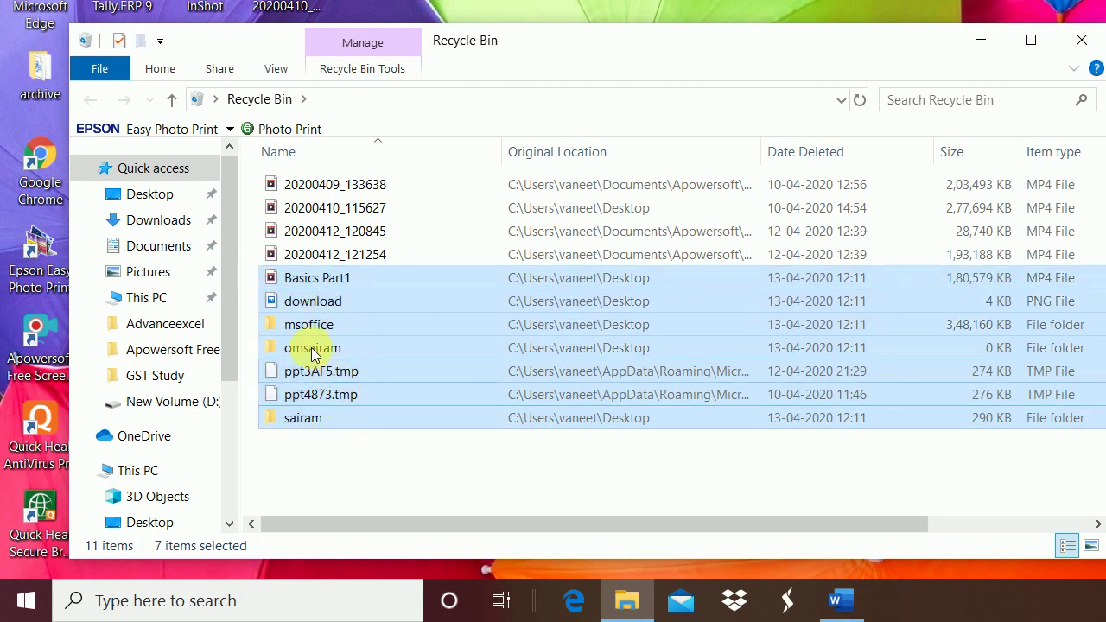
right_click(334, 307)
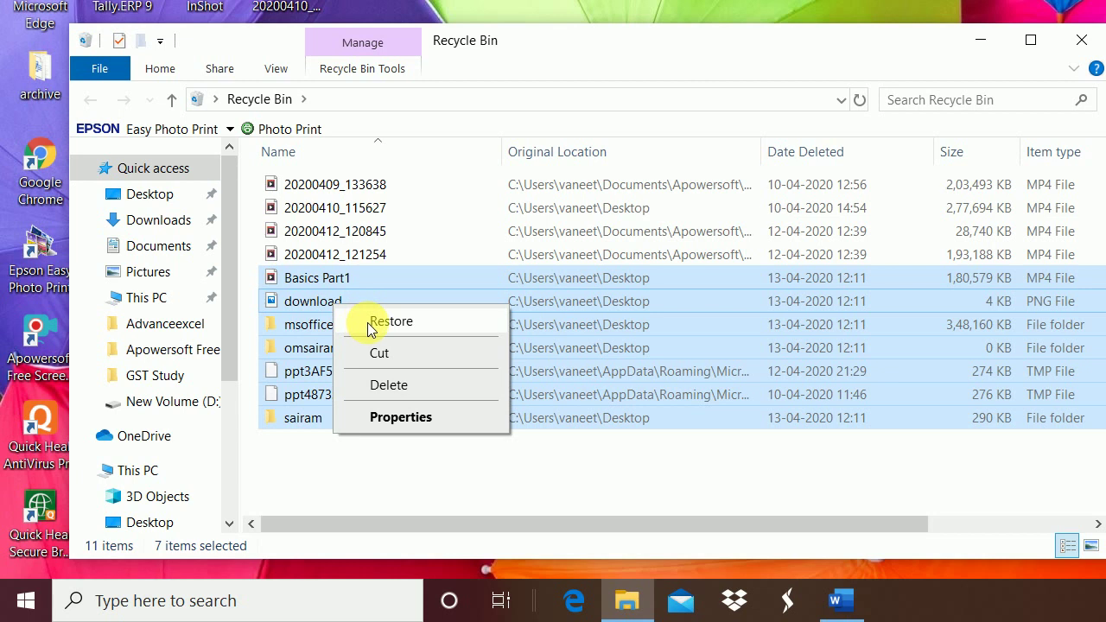
left_click(390, 321)
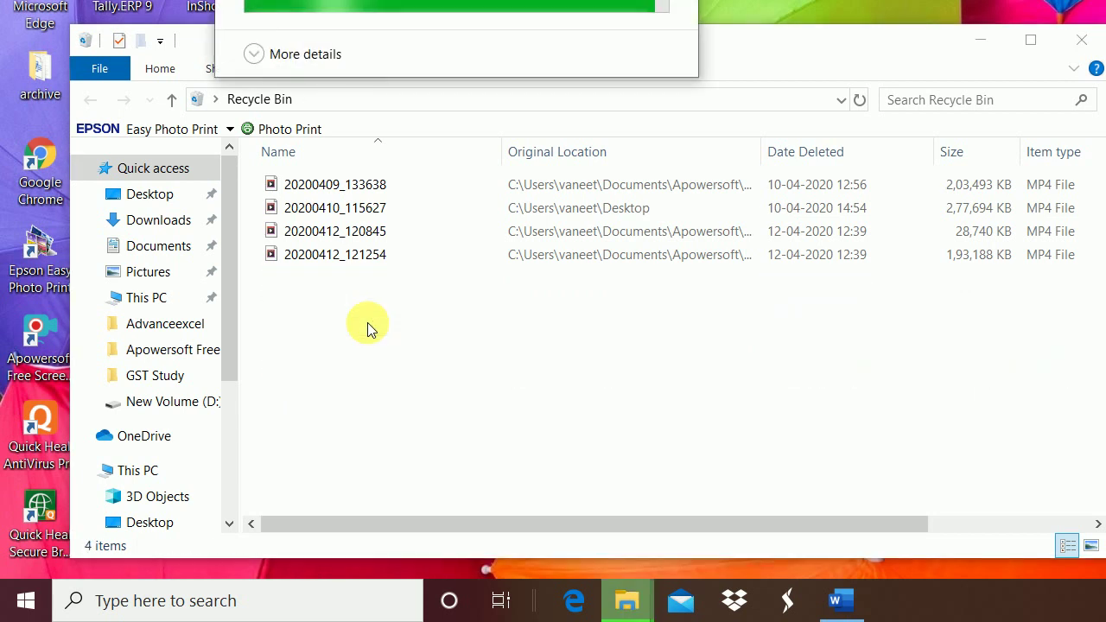
left_click(1071, 41)
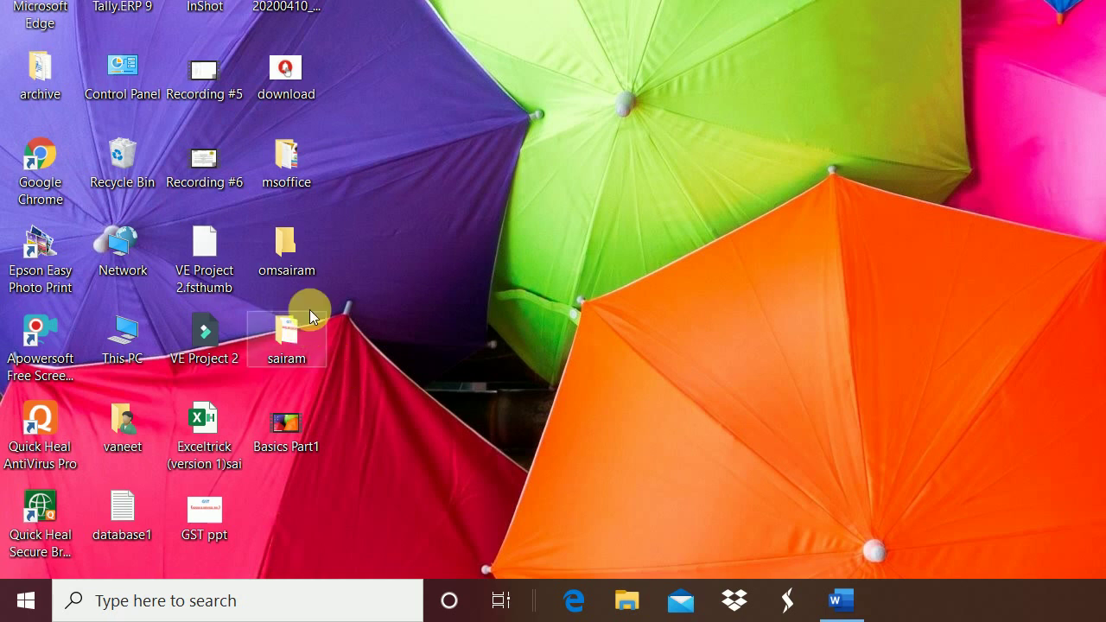
Delete omsairam, sairam, Basics Part1 and download from the desktop one by one, and open the Recycle Bin
mouse_move(298, 260)
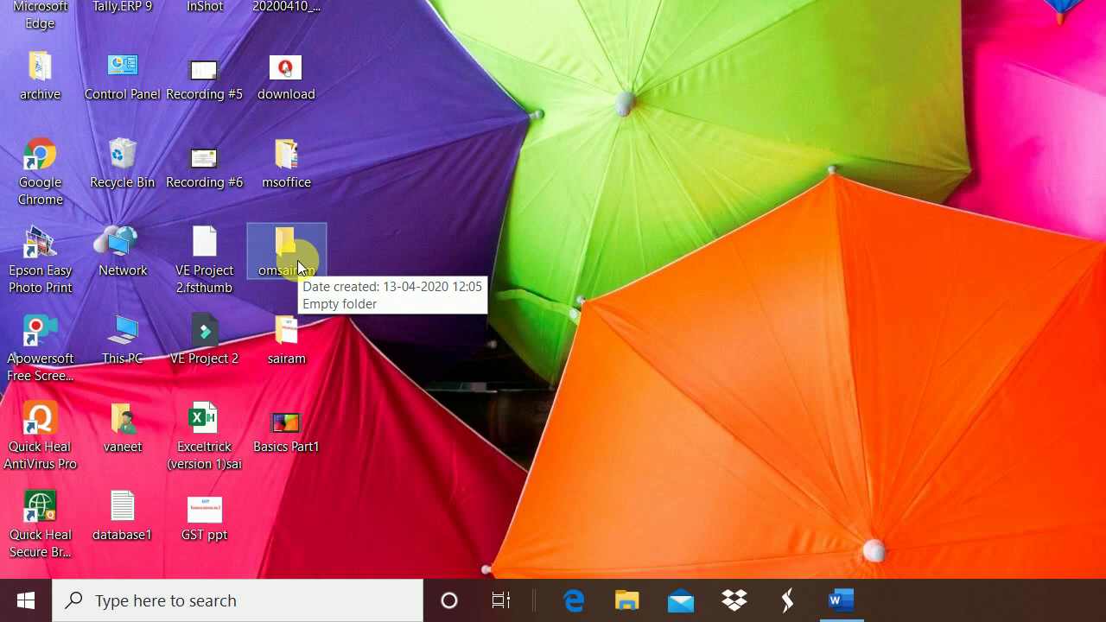
key("Delete")
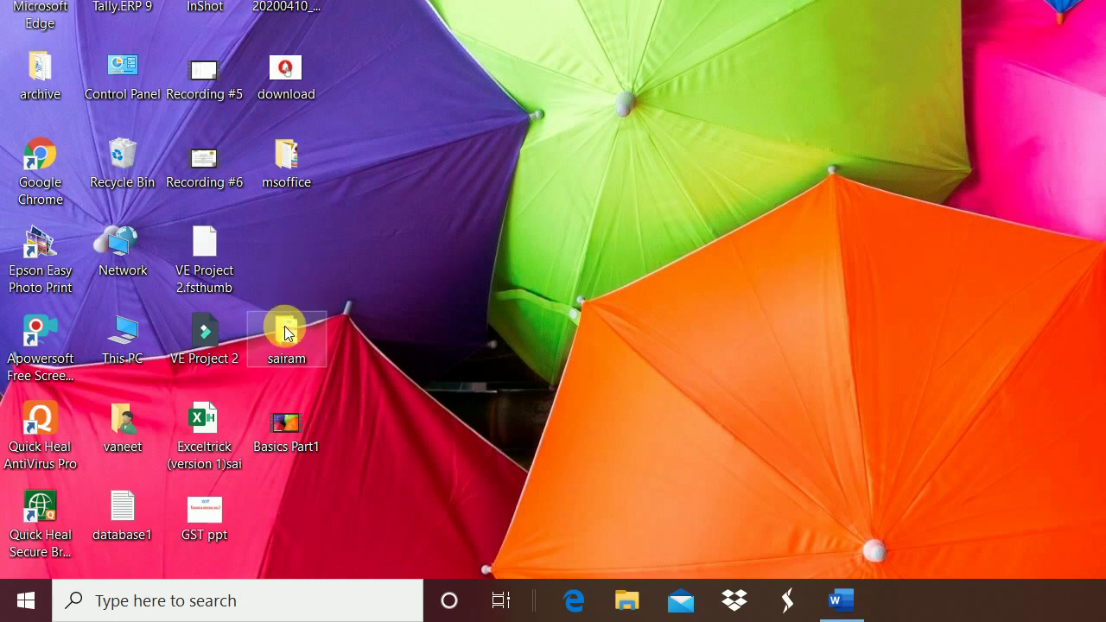
key("Delete")
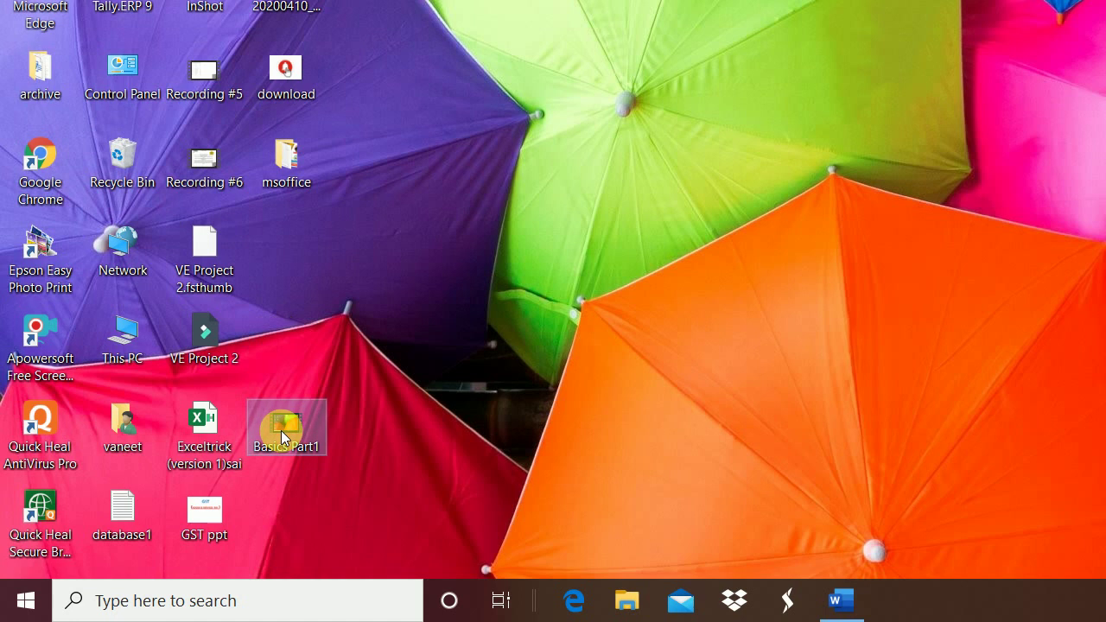
key("Delete")
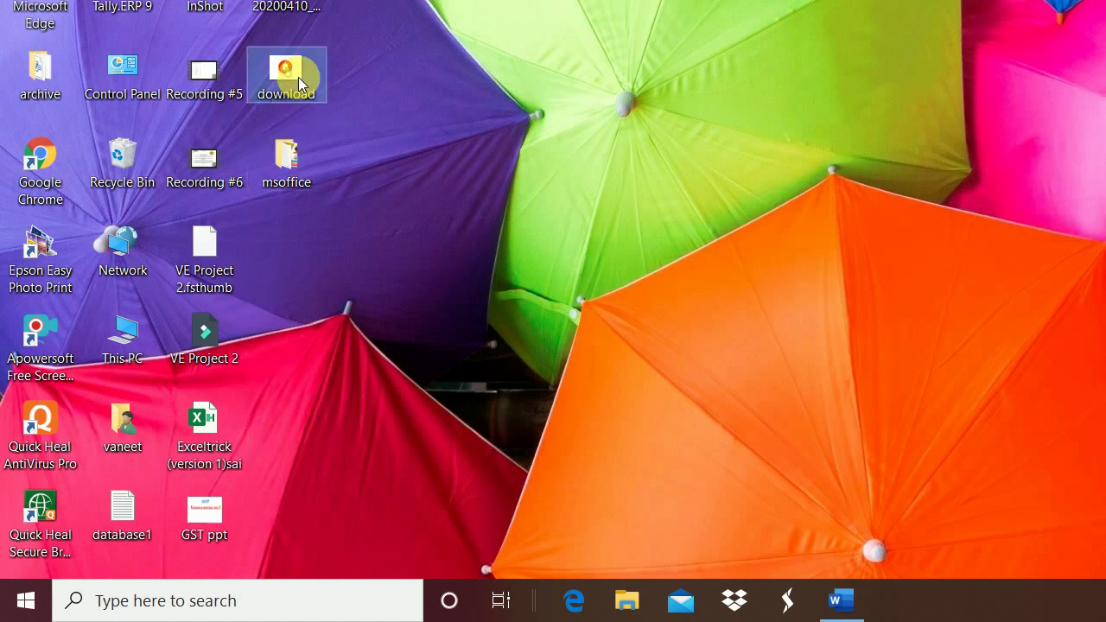
key("Delete")
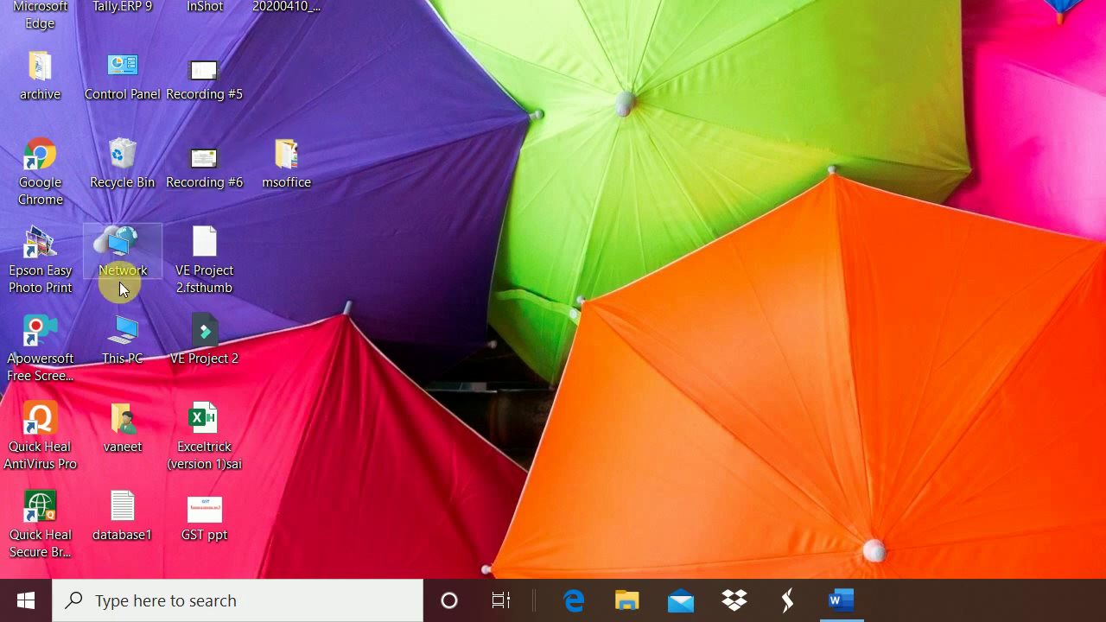
double_click(139, 179)
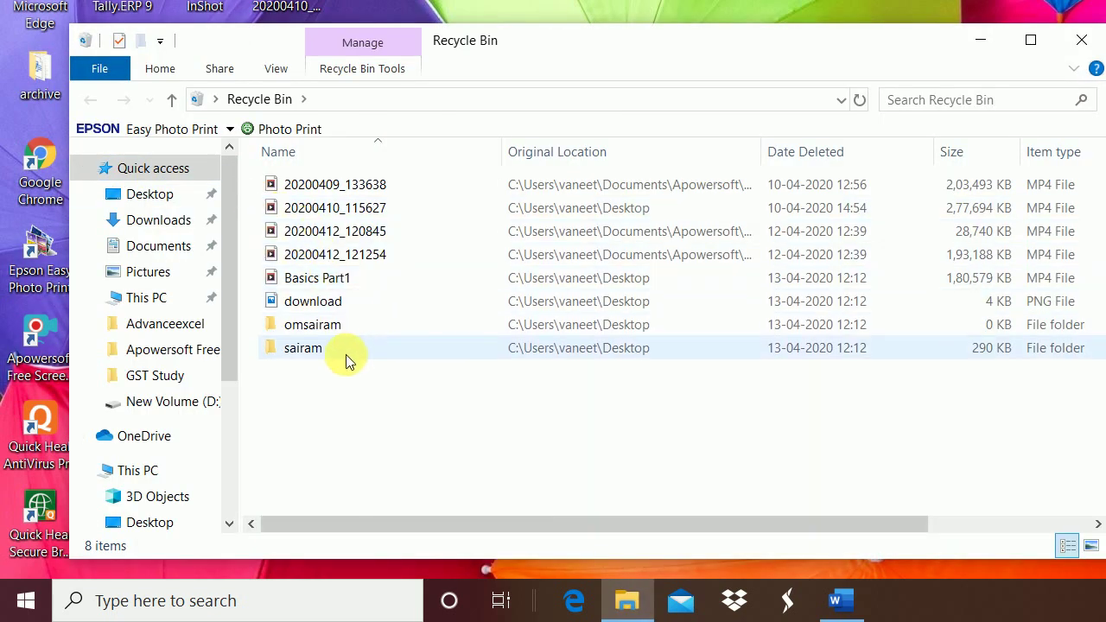
Examine the Recycle Bin's file commands with omsairam selected, look into the Desktop folder from there, and return to close the window
right_click(333, 324)
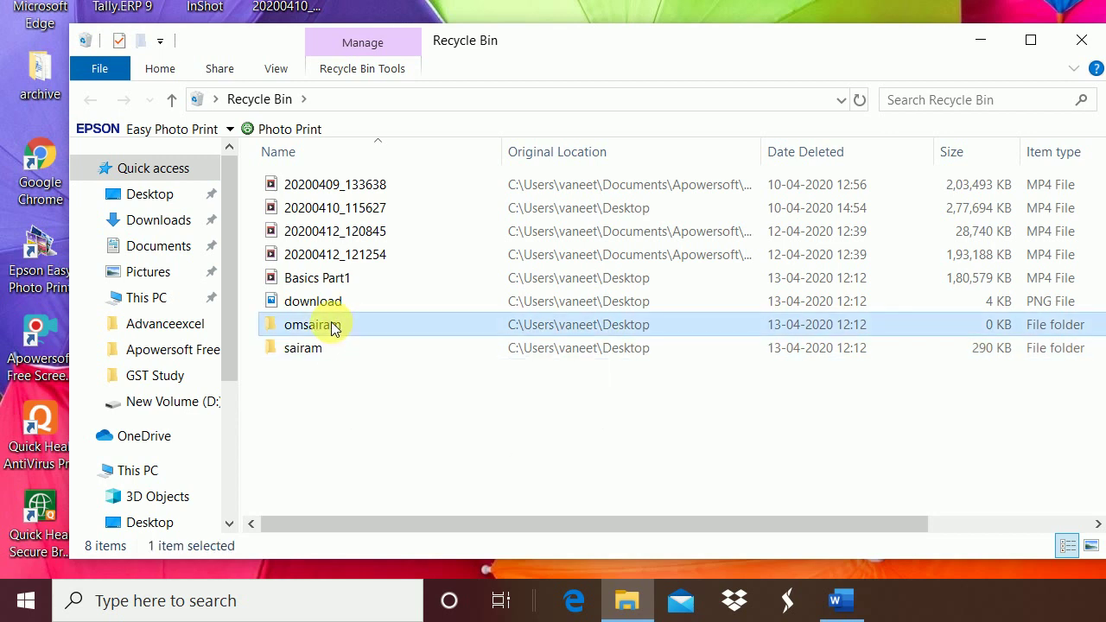
left_click(274, 393)
left_click(109, 71)
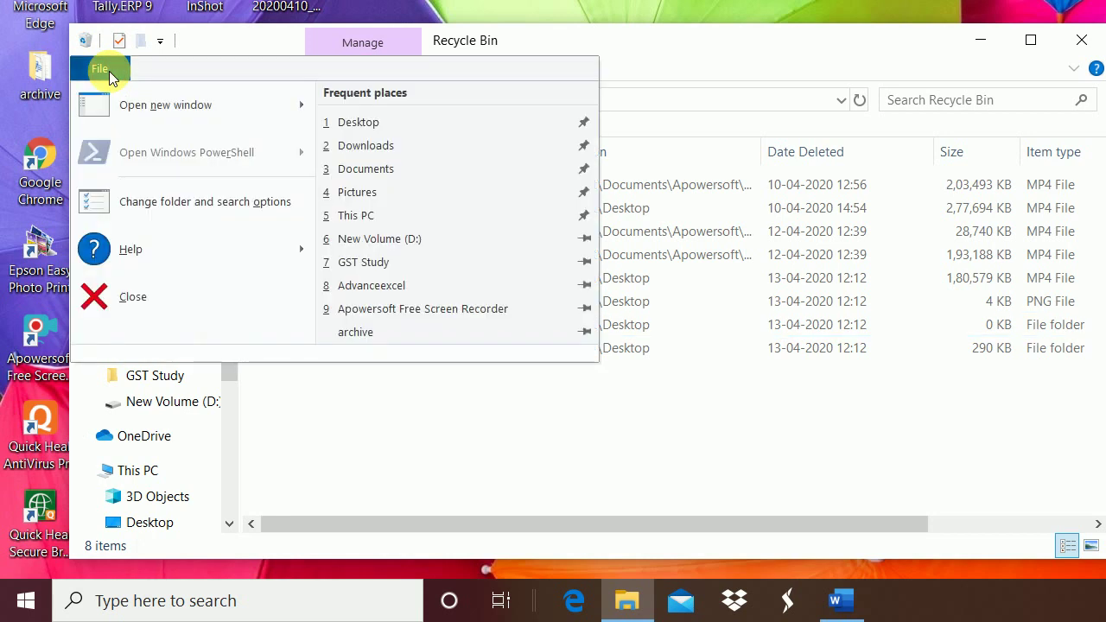
left_click(392, 403)
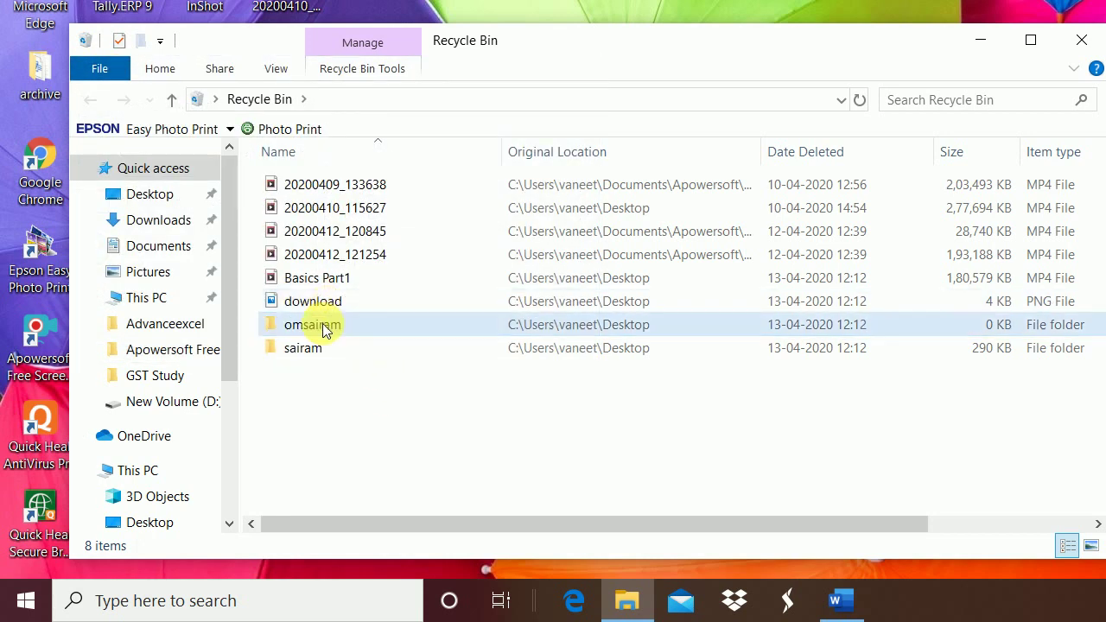
left_click(323, 324)
left_click(107, 68)
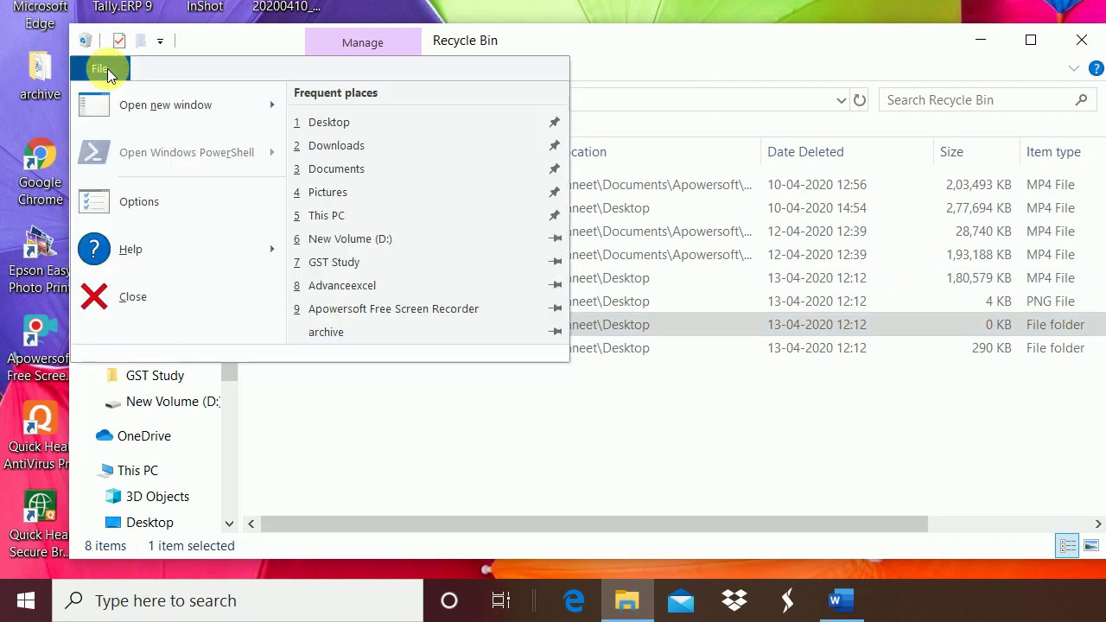
left_click(324, 127)
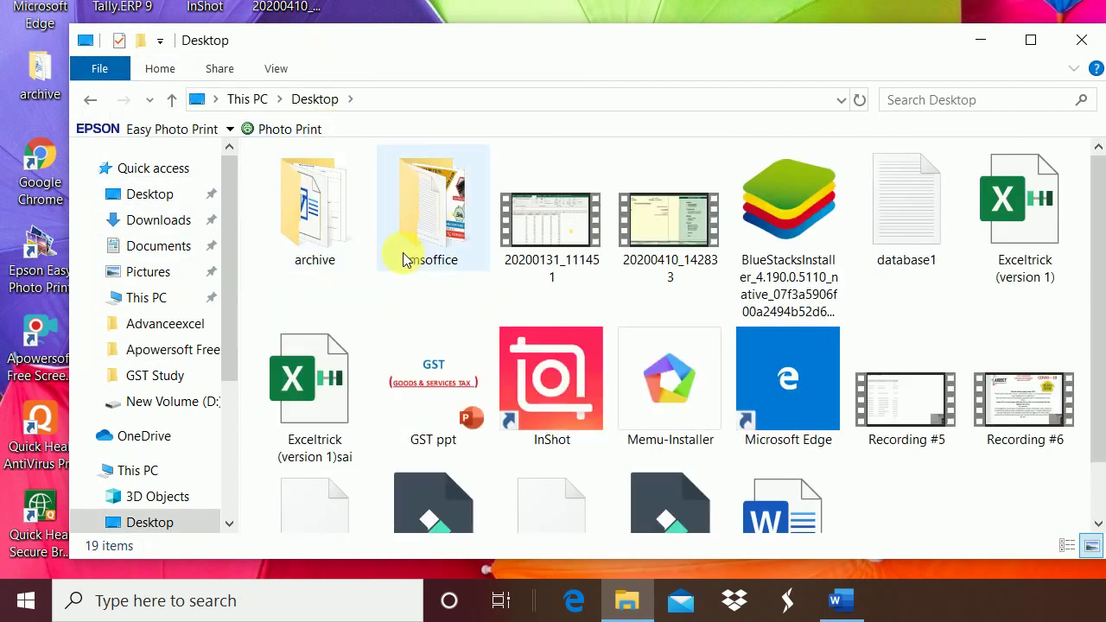
left_click(93, 102)
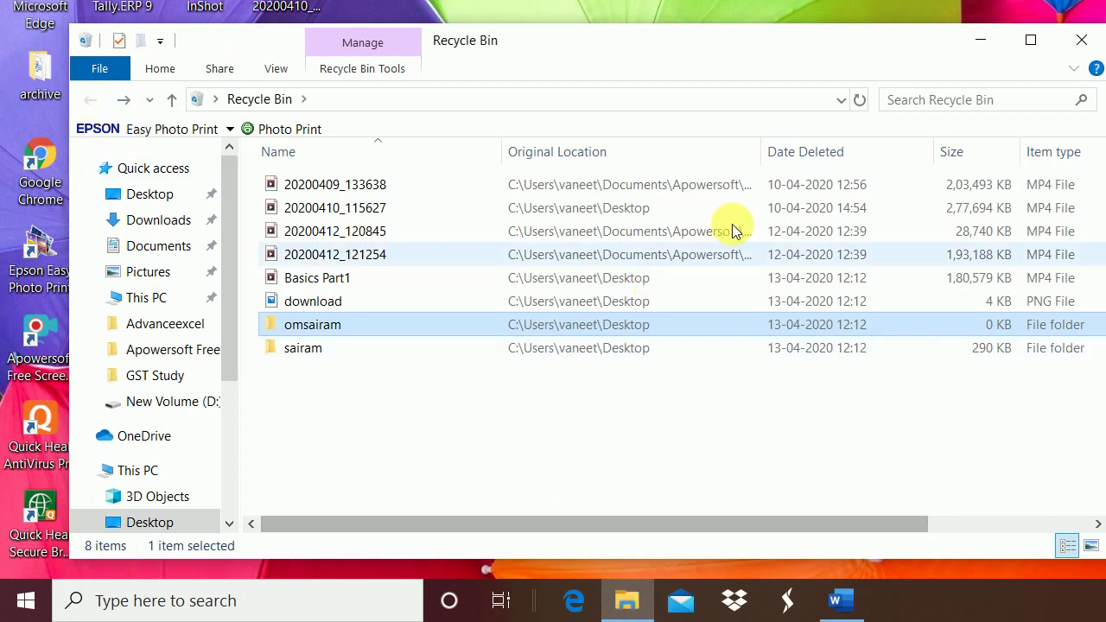
left_click(1084, 45)
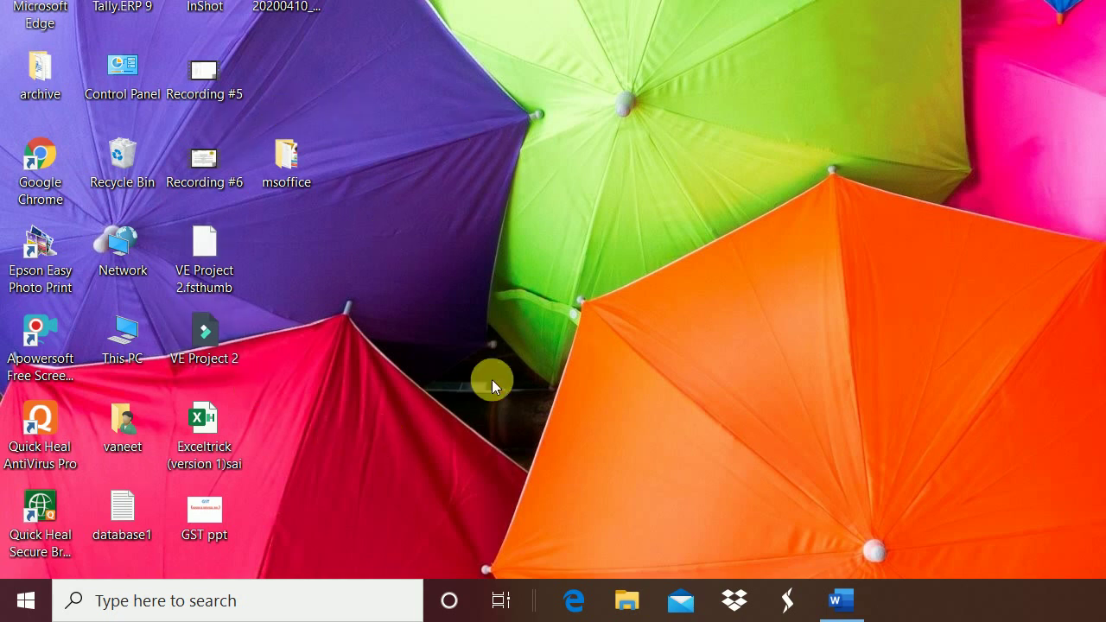
Scatter the msoffice, VE Project 2.fsthumb, Recording #6, VE Project 2, Exceltrick (version 1)sai and Recording #5 icons across the desktop
left_click_drag(284, 168, 810, 194)
left_click_drag(232, 289, 691, 333)
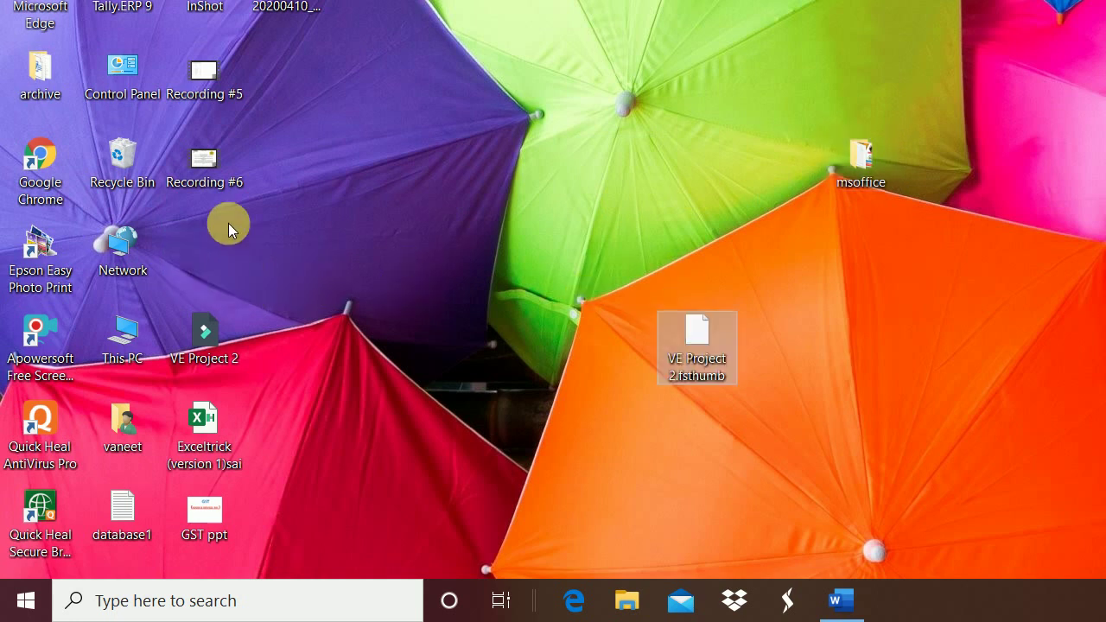
left_click(208, 169)
left_click_drag(516, 150, 517, 152)
left_click_drag(230, 366, 631, 445)
left_click_drag(238, 465, 730, 197)
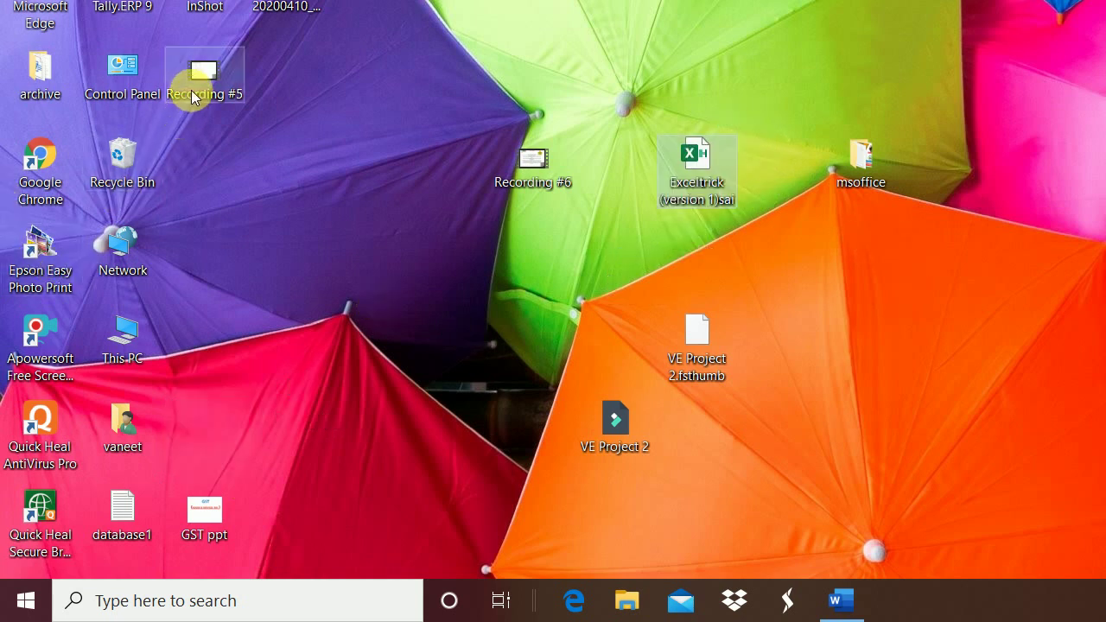
left_click_drag(195, 90, 288, 259)
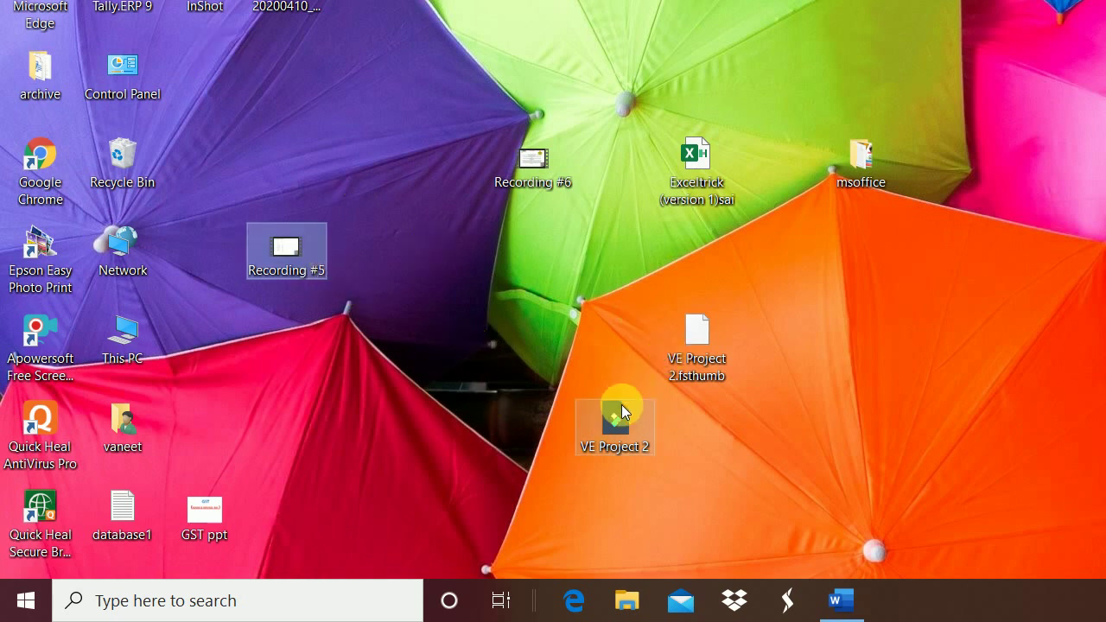
Move VE Project 2 back beside Control Panel, and spread Recording #5, VE Project 2.fsthumb and GST ppt over the empty desktop area
left_click_drag(617, 416, 218, 76)
left_click_drag(679, 345, 202, 164)
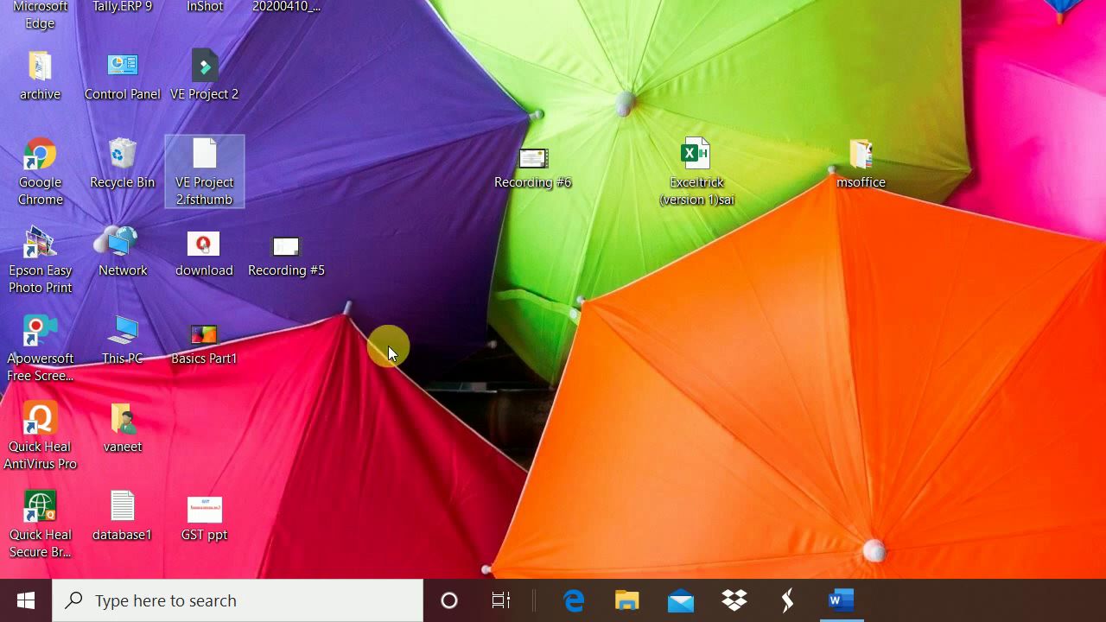
left_click_drag(304, 269, 532, 337)
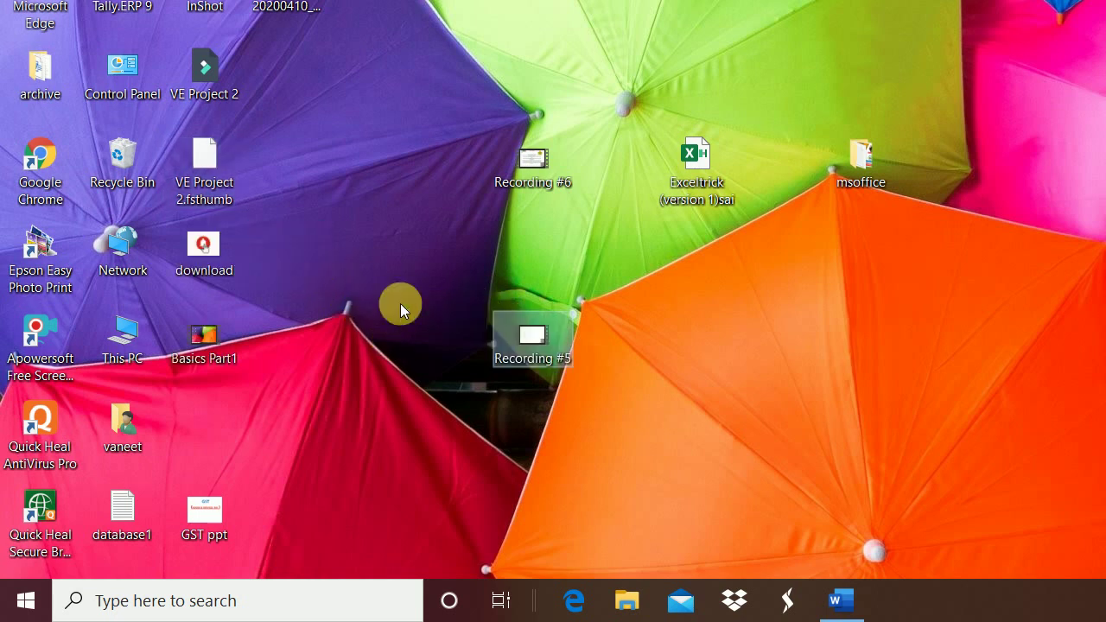
left_click_drag(207, 185, 780, 339)
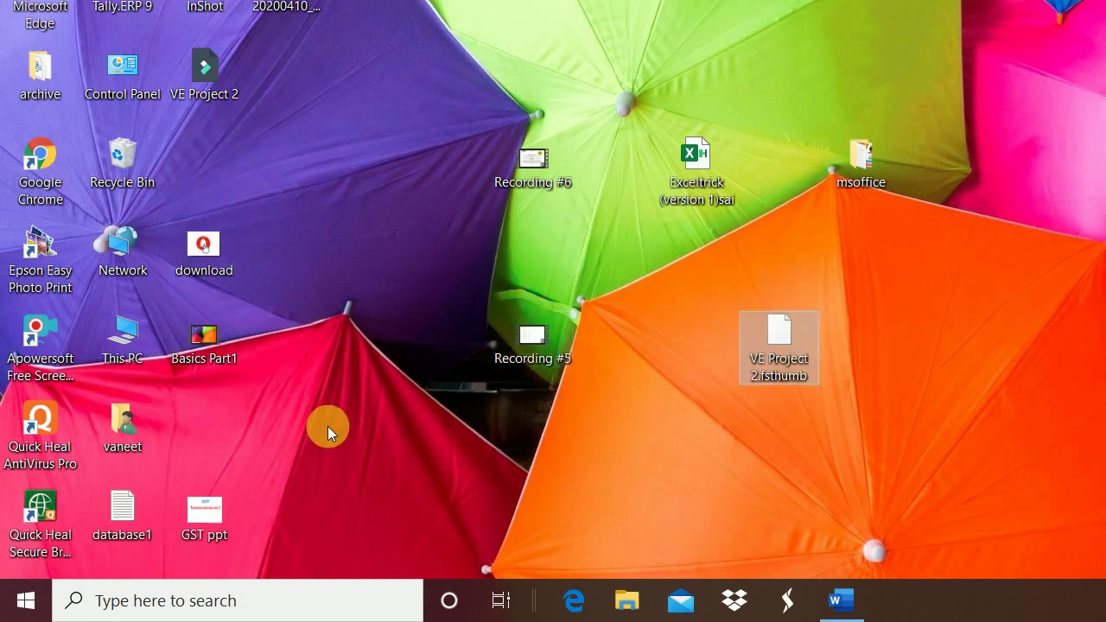
left_click_drag(206, 508, 494, 459)
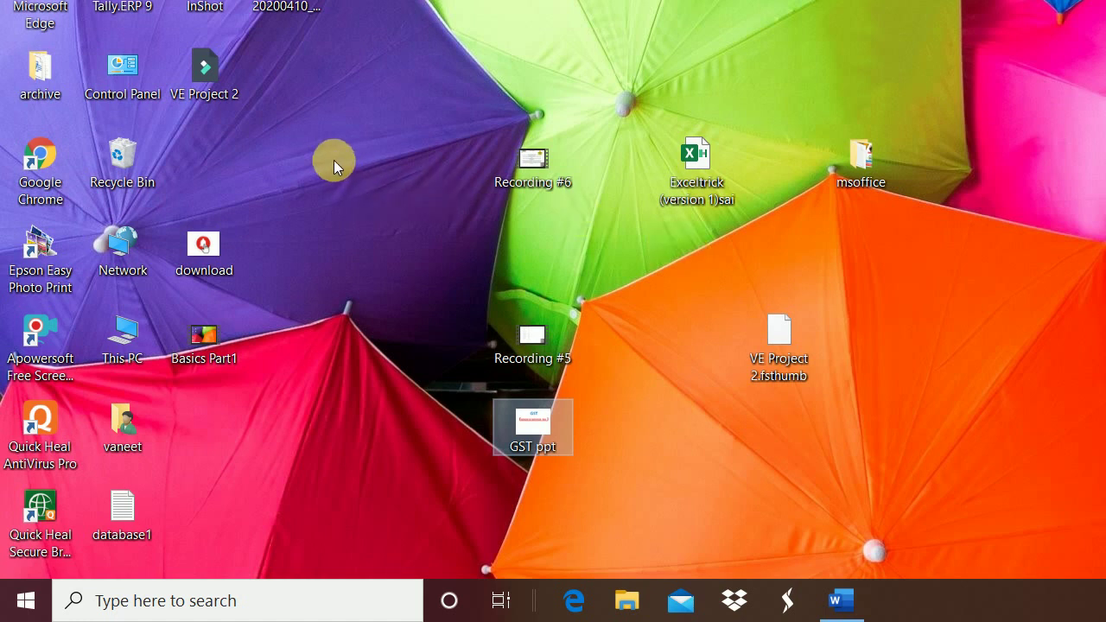
Turn on automatic arrangement of the desktop icons
right_click(790, 63)
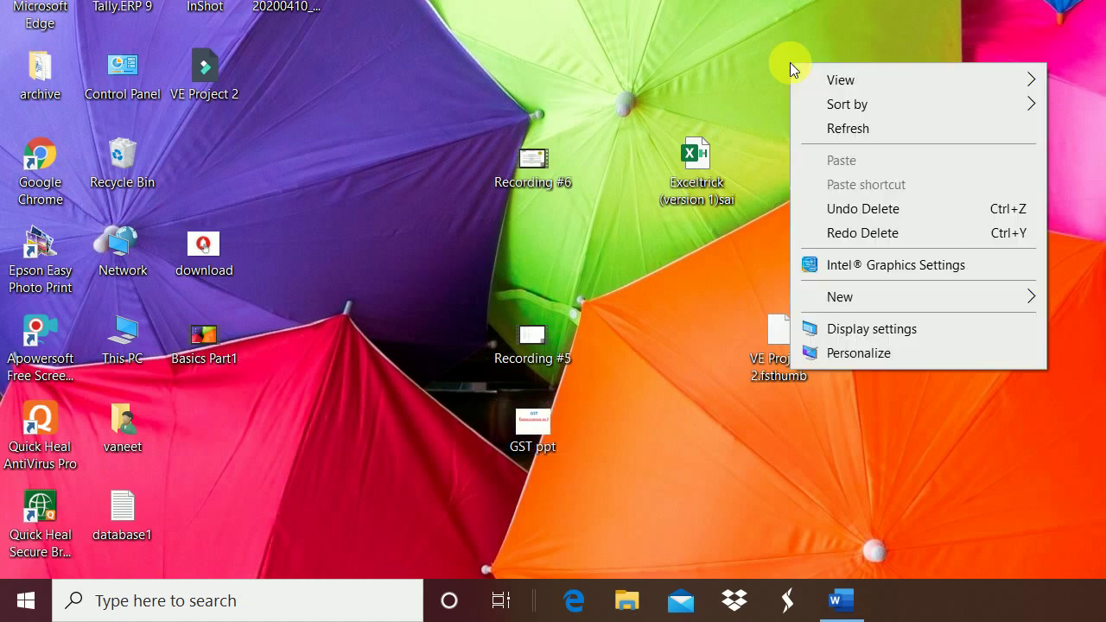
mouse_move(832, 81)
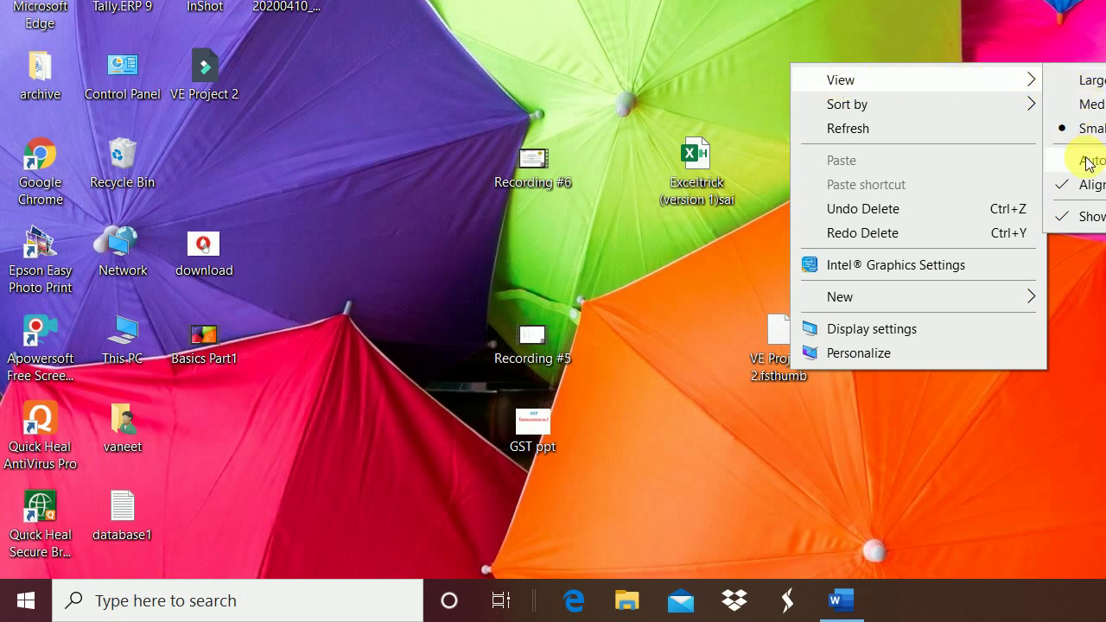
left_click(407, 77)
right_click(407, 77)
mouse_move(486, 97)
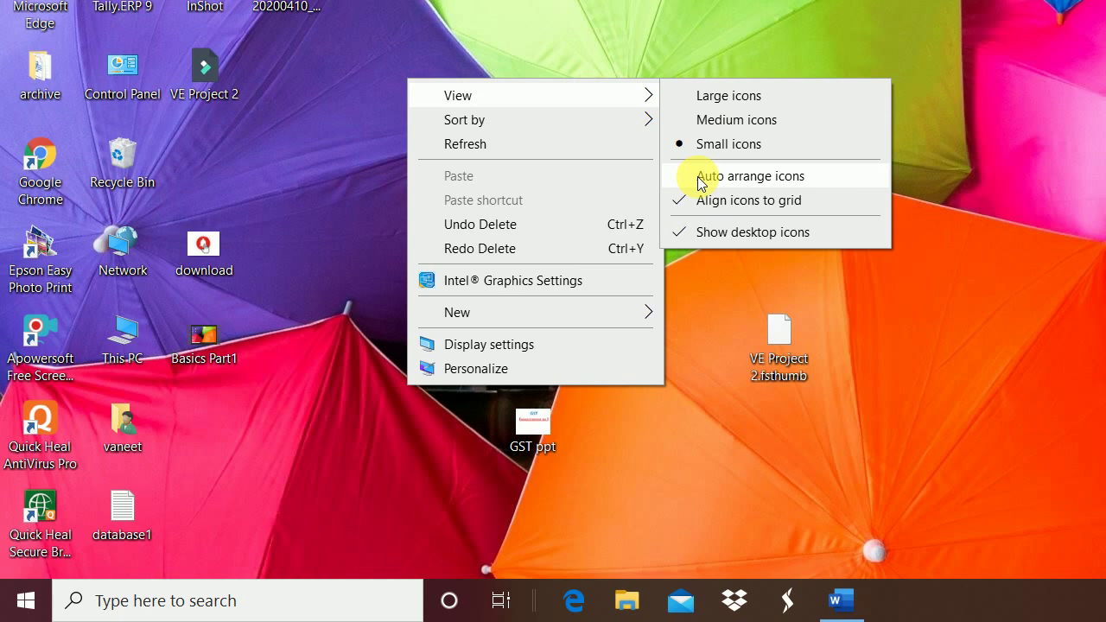
left_click(700, 177)
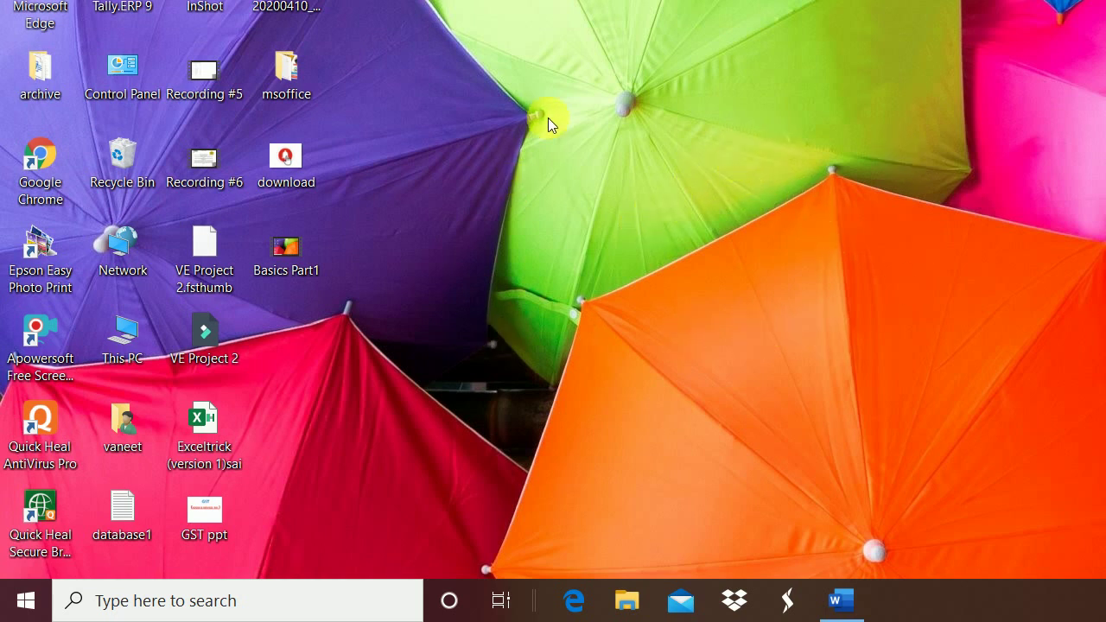
Try to move the Basics Part1 icon to the empty desktop area, and check the Auto arrange icons option
right_click(549, 93)
mouse_move(573, 110)
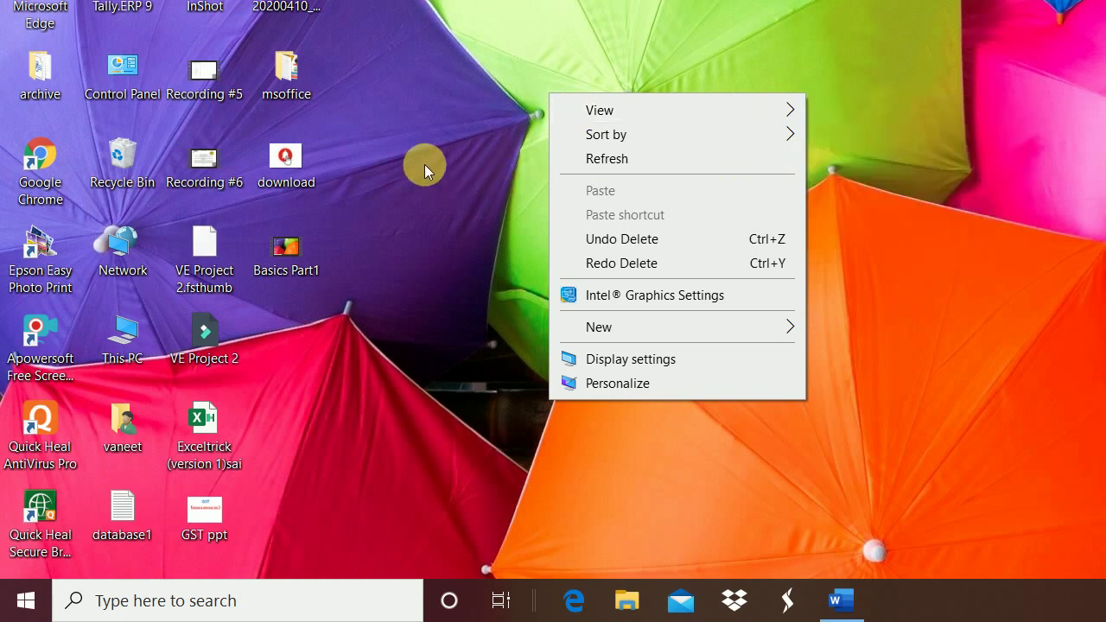
left_click_drag(279, 259, 920, 328)
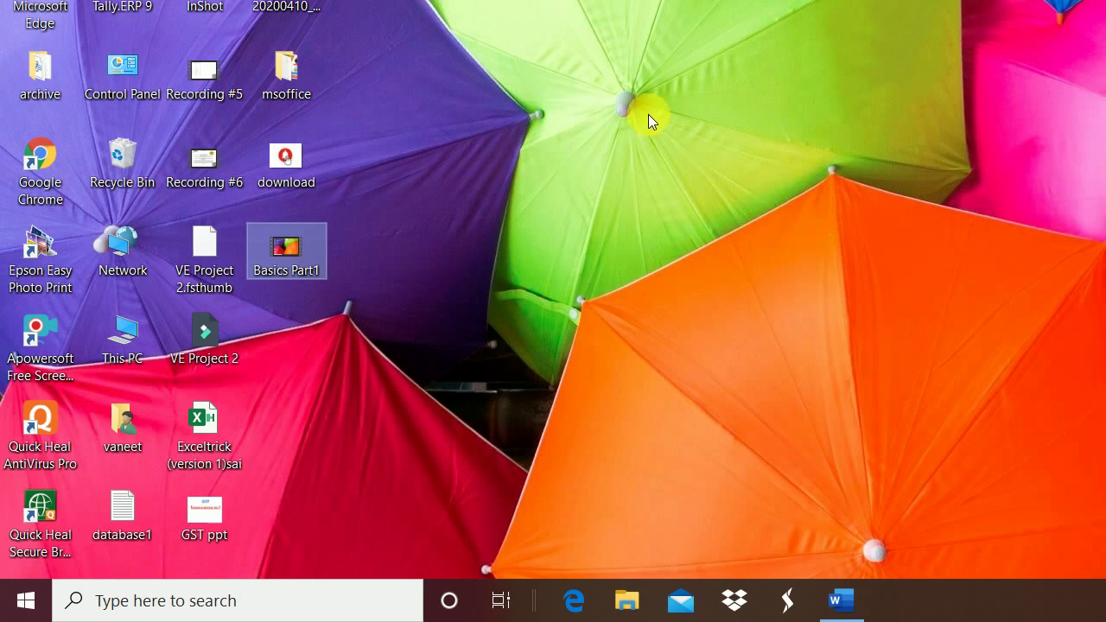
right_click(648, 114)
mouse_move(672, 129)
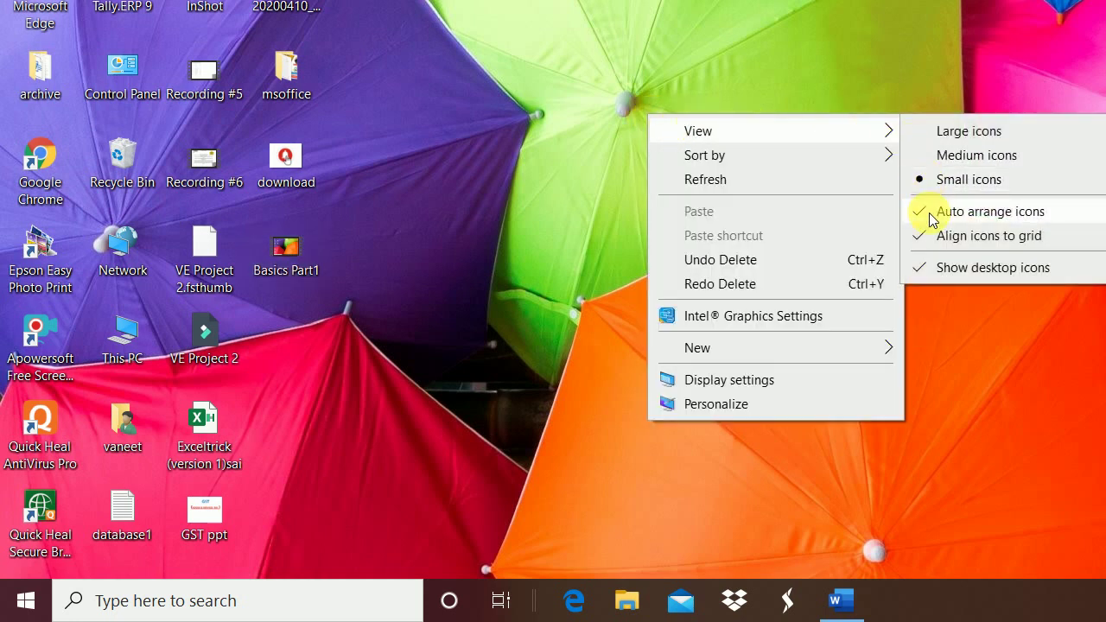
left_click(463, 101)
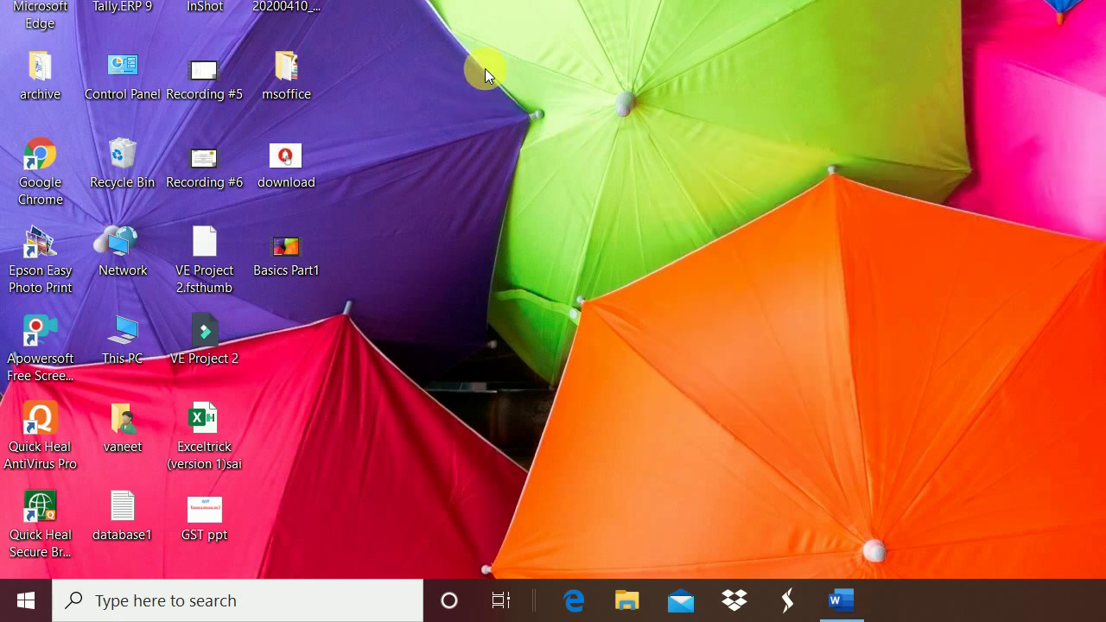
Review the desktop icon view options and display the icons in large size
right_click(485, 68)
mouse_move(510, 88)
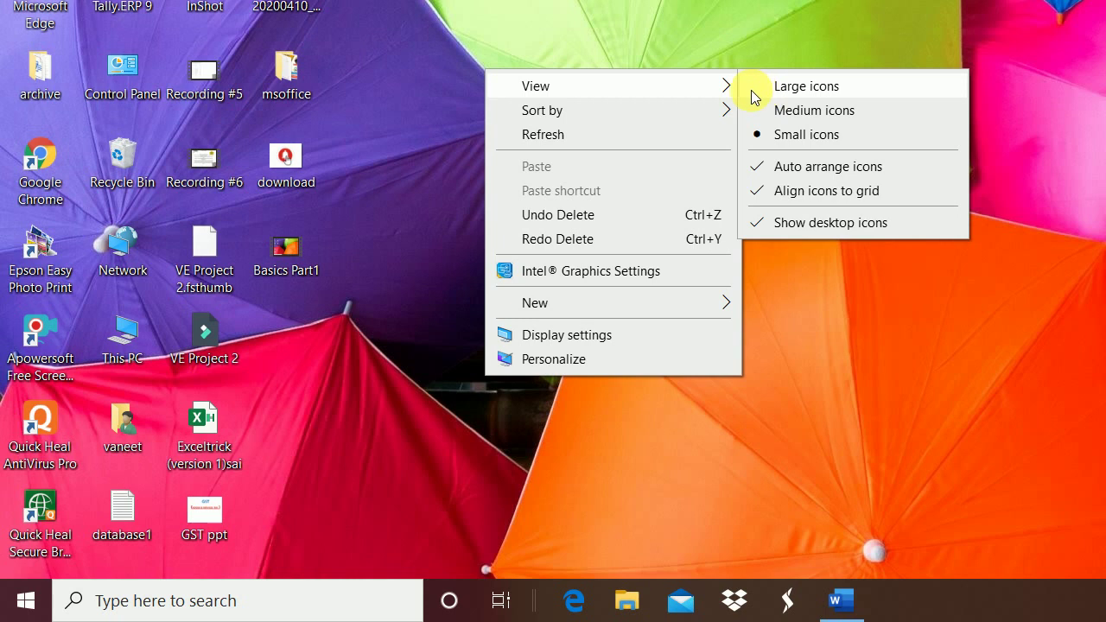
left_click(400, 214)
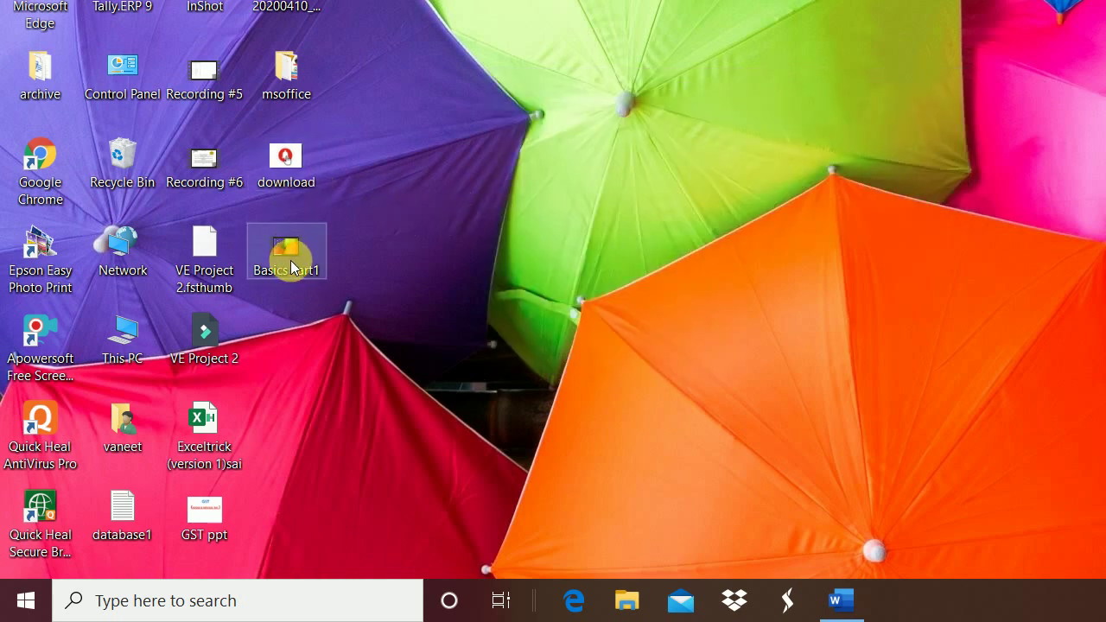
mouse_move(291, 260)
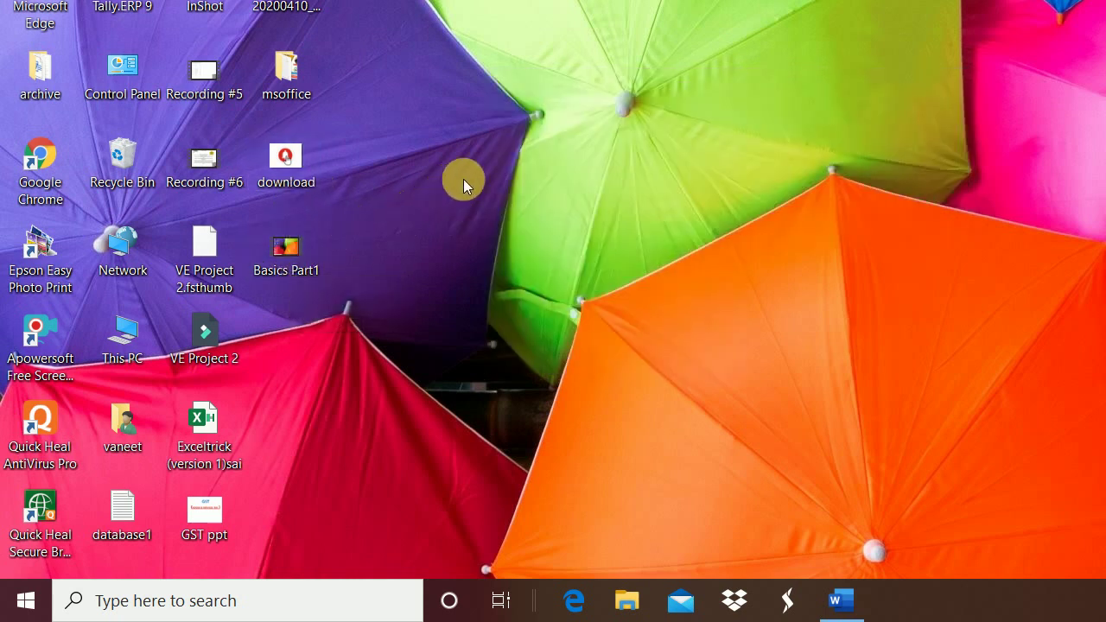
right_click(571, 139)
mouse_move(602, 157)
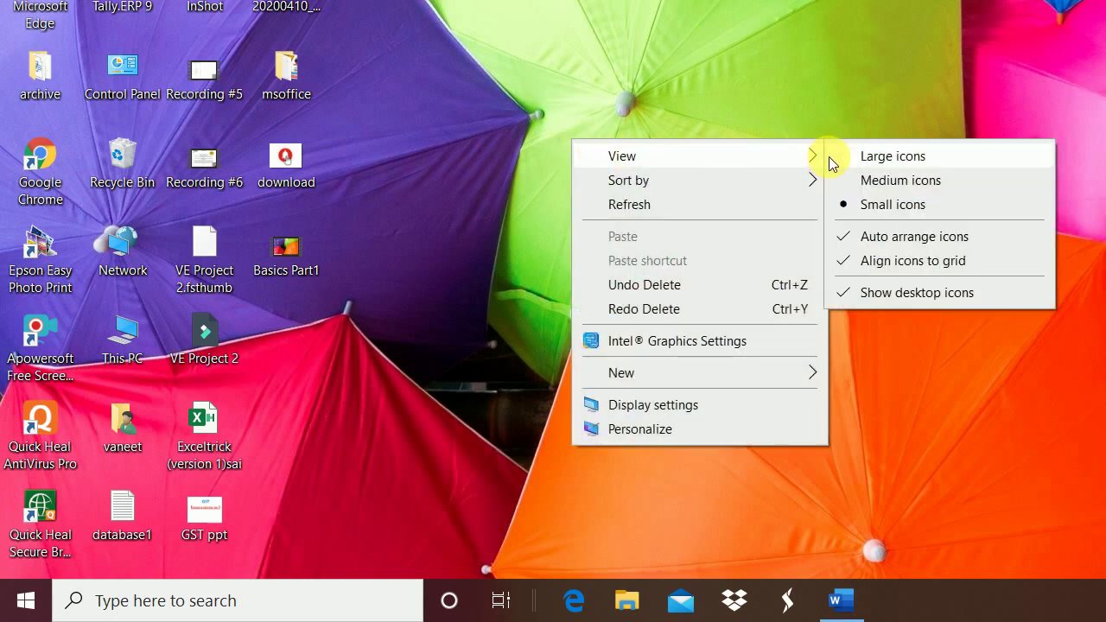
right_click(542, 80)
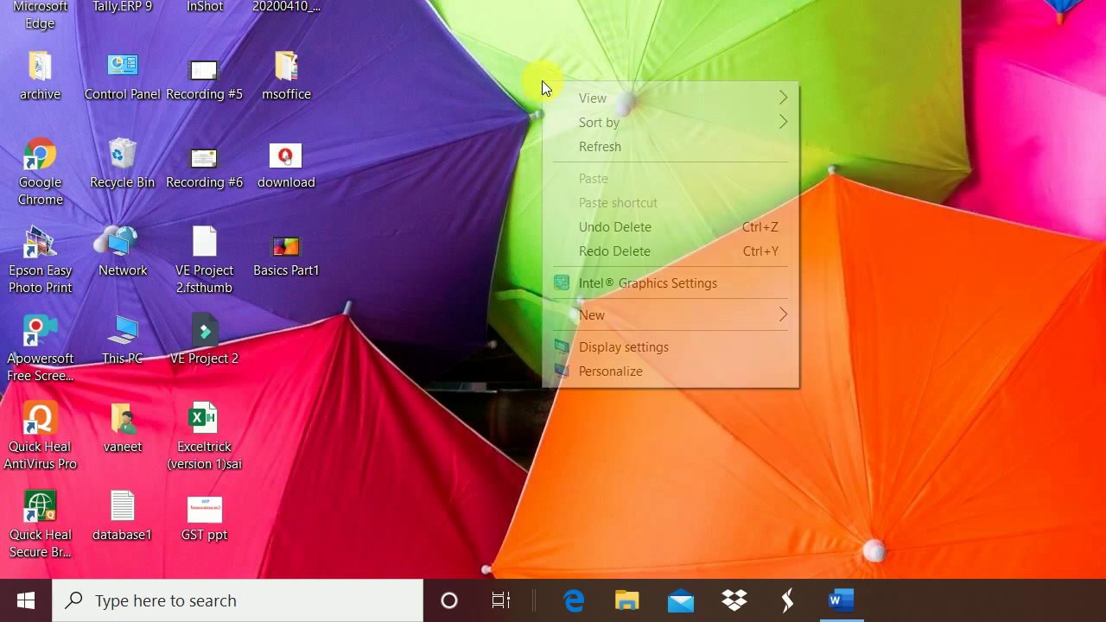
mouse_move(545, 83)
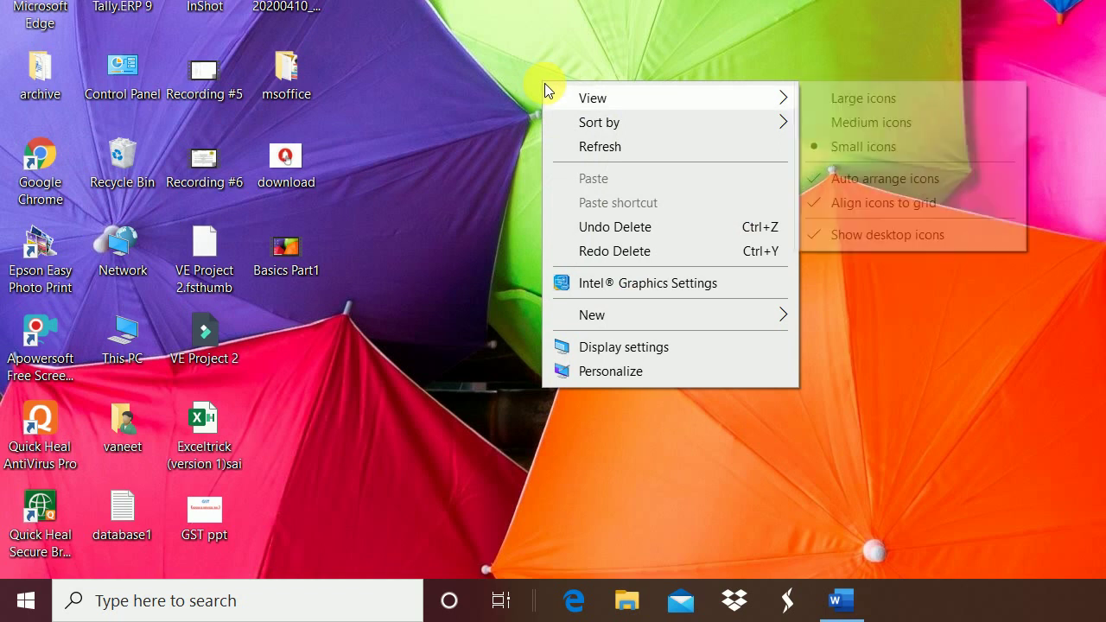
left_click(818, 103)
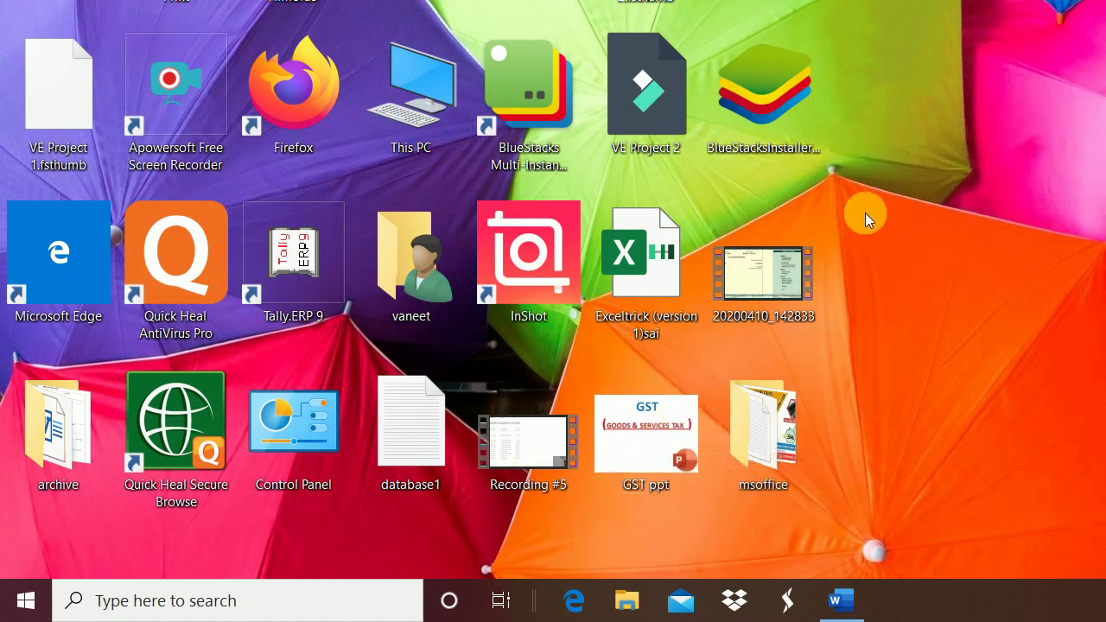
Change the desktop icons to medium size
right_click(914, 76)
right_click(816, 29)
mouse_move(845, 47)
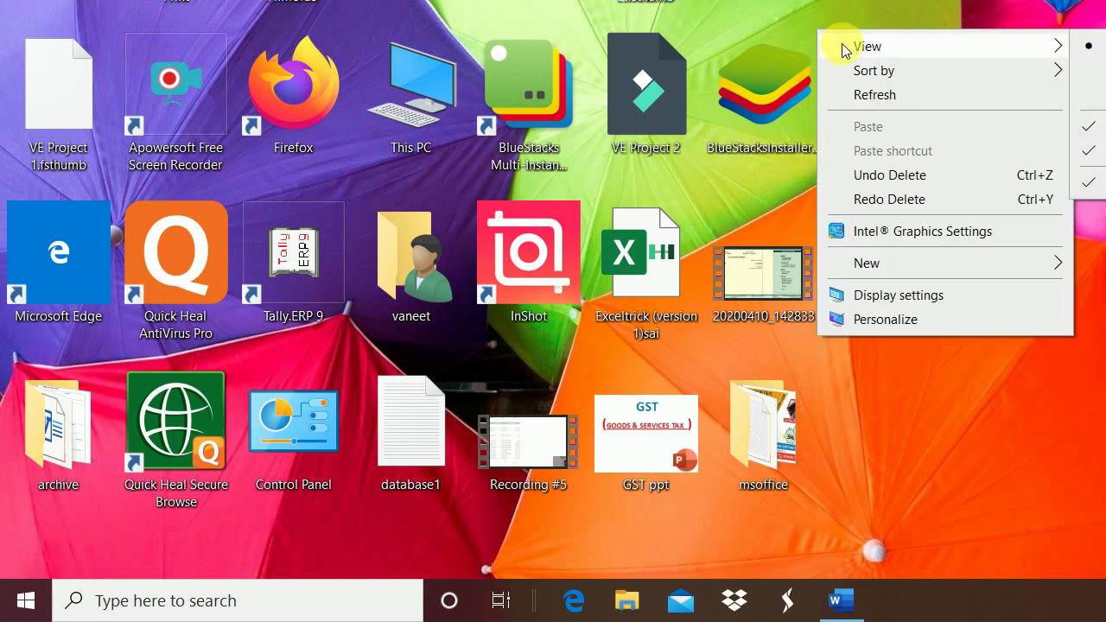
left_click(345, 168)
right_click(345, 168)
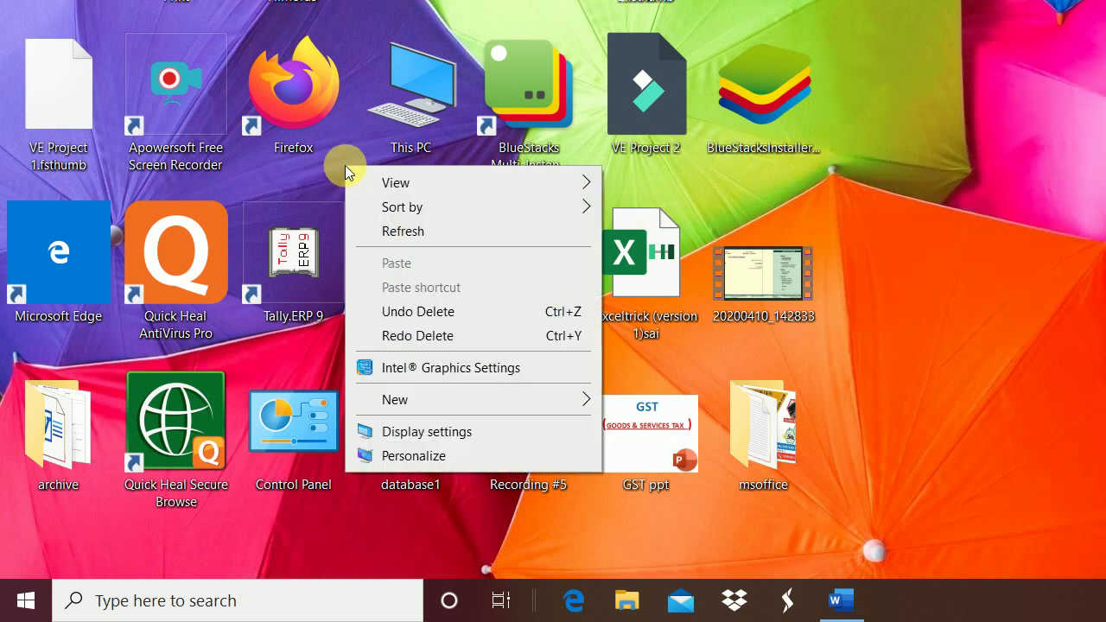
mouse_move(388, 181)
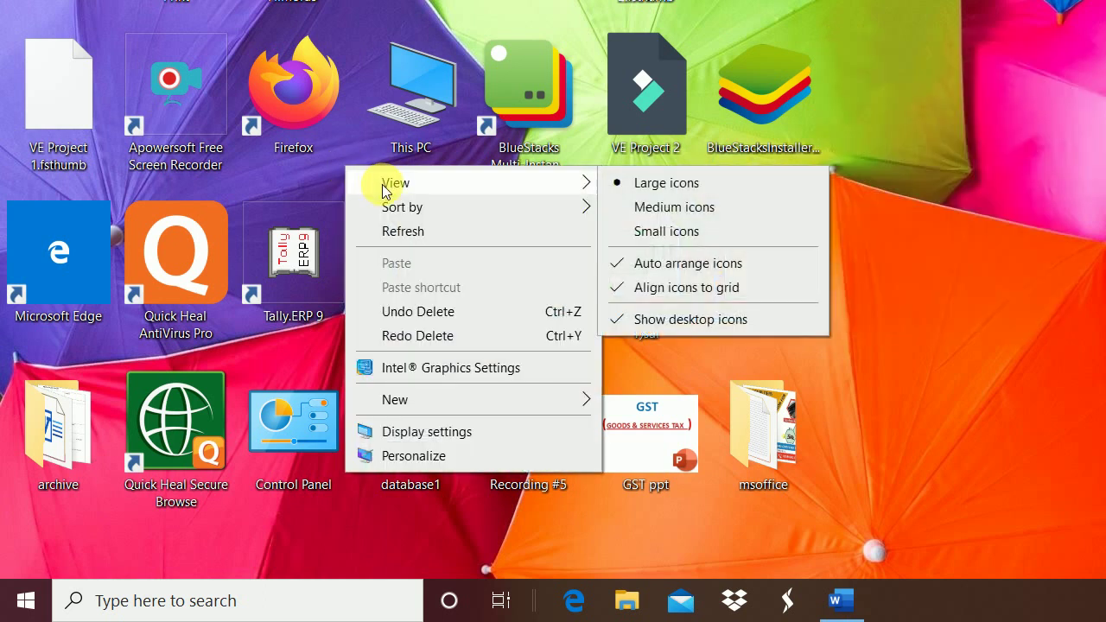
left_click(649, 223)
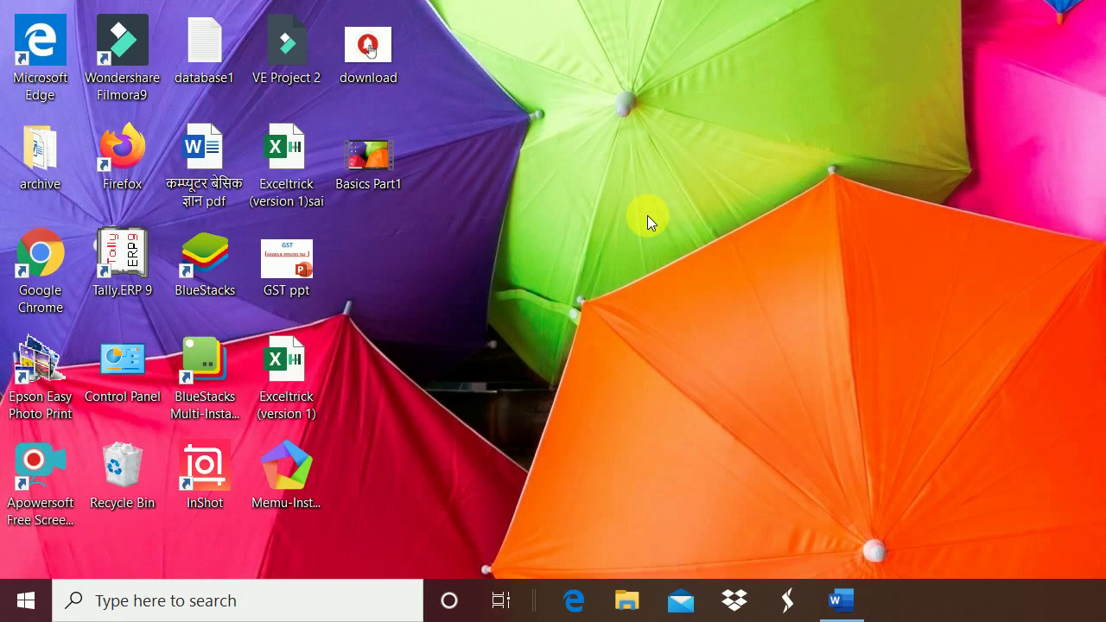
Set the desktop icons to small size
right_click(523, 149)
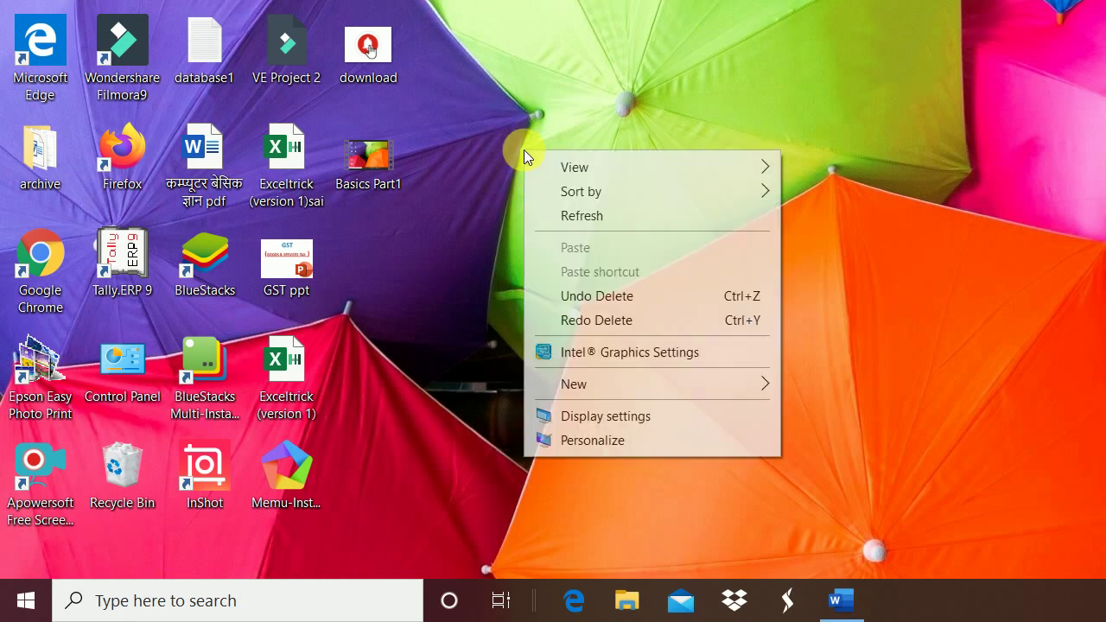
mouse_move(539, 166)
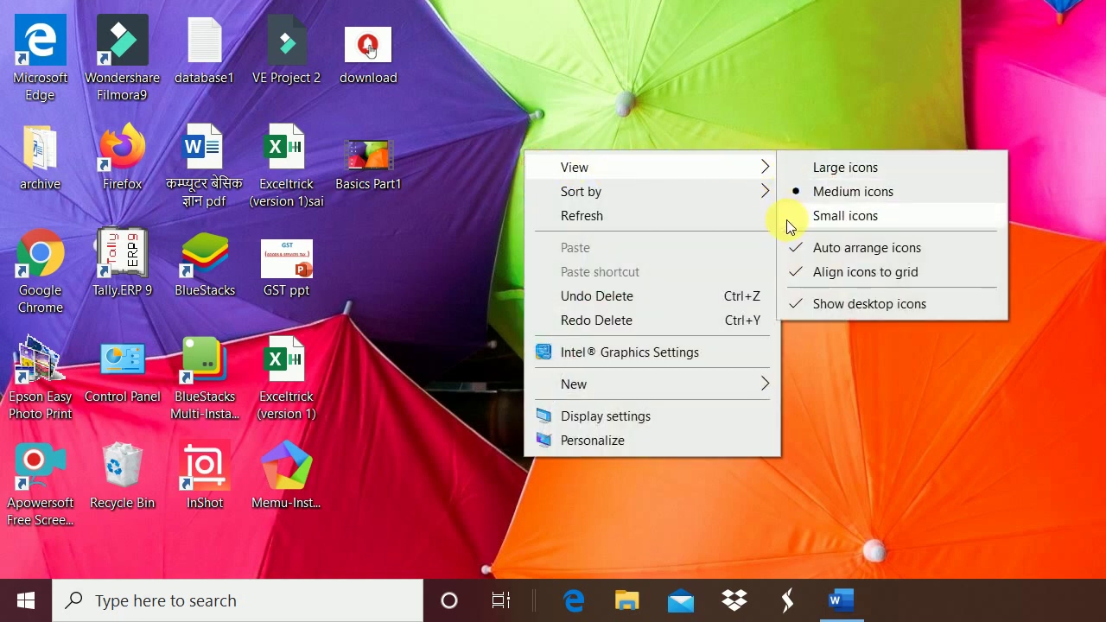
right_click(542, 103)
mouse_move(564, 122)
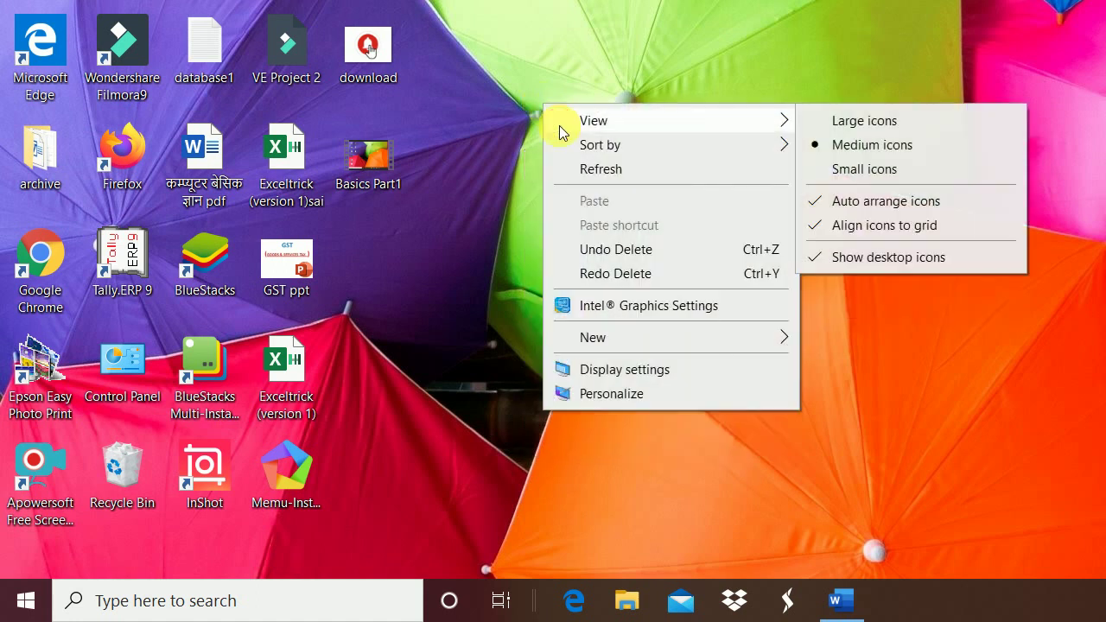
left_click(834, 171)
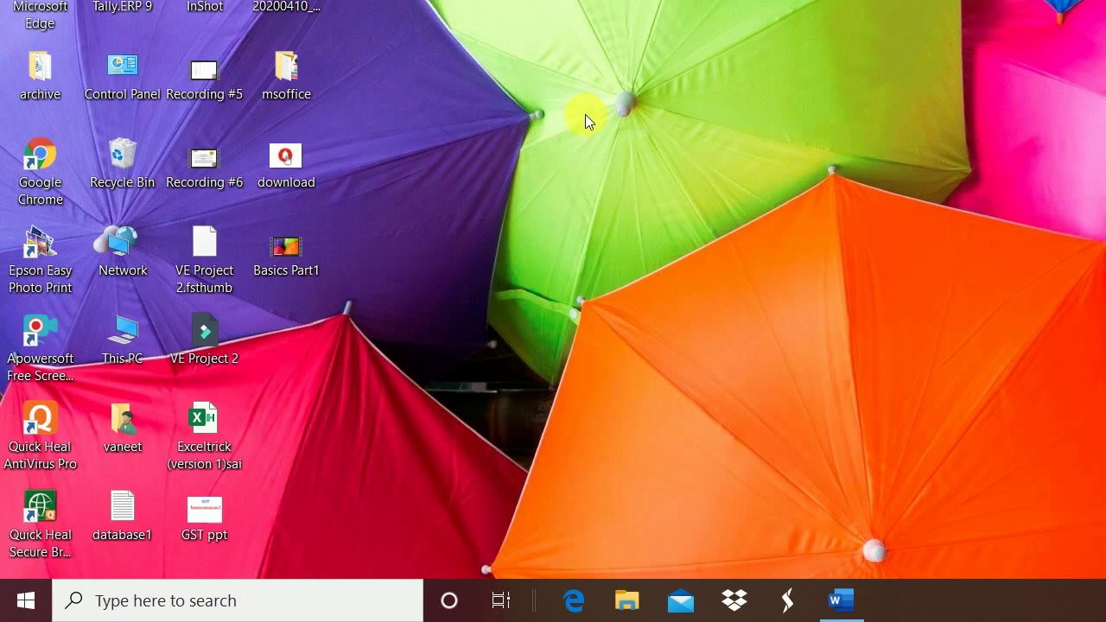
Hide all the desktop icons
right_click(536, 105)
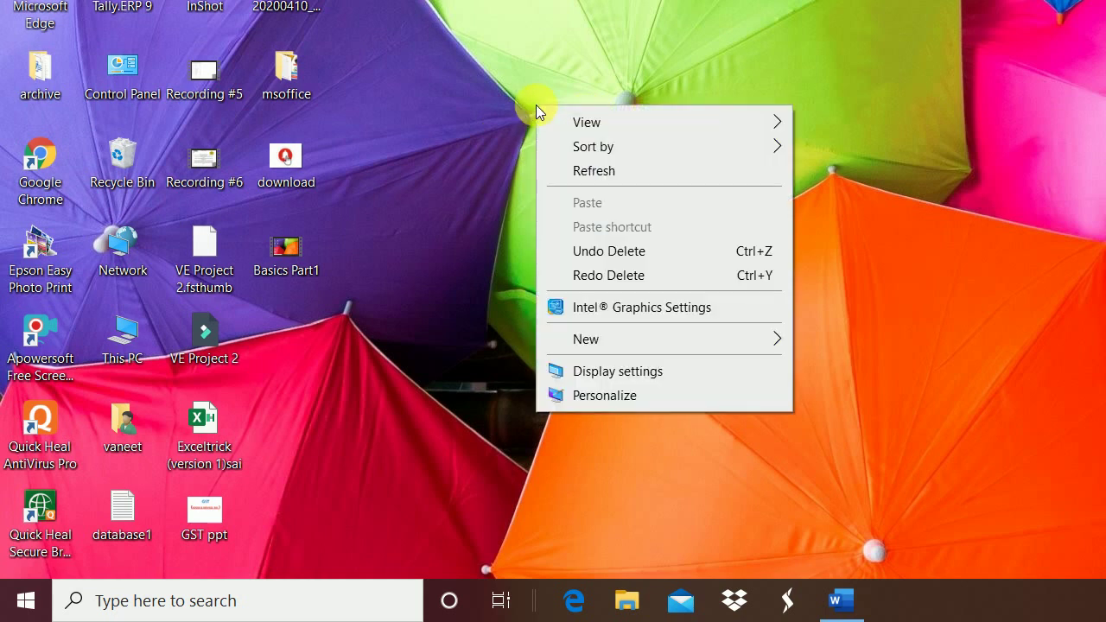
mouse_move(548, 114)
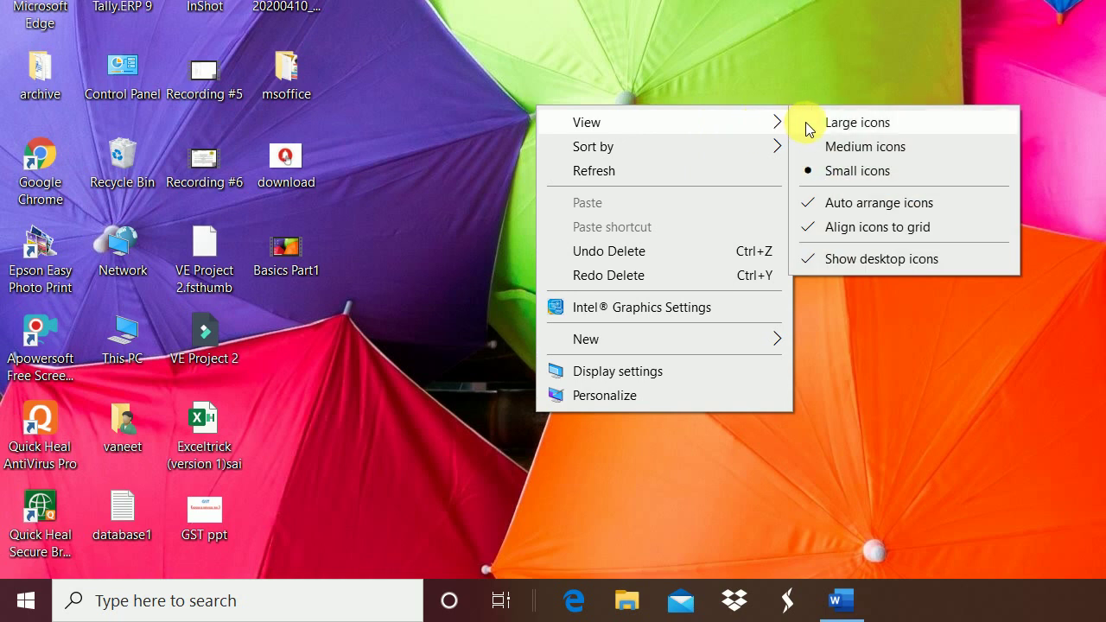
left_click(837, 262)
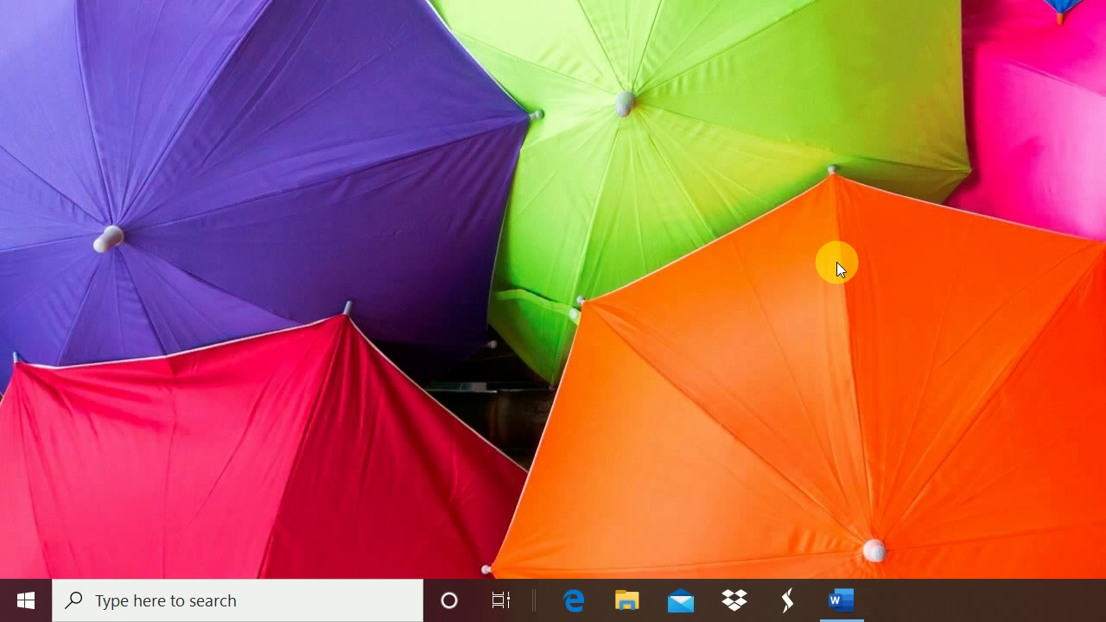
Show the hidden desktop icons again
right_click(753, 211)
mouse_move(786, 230)
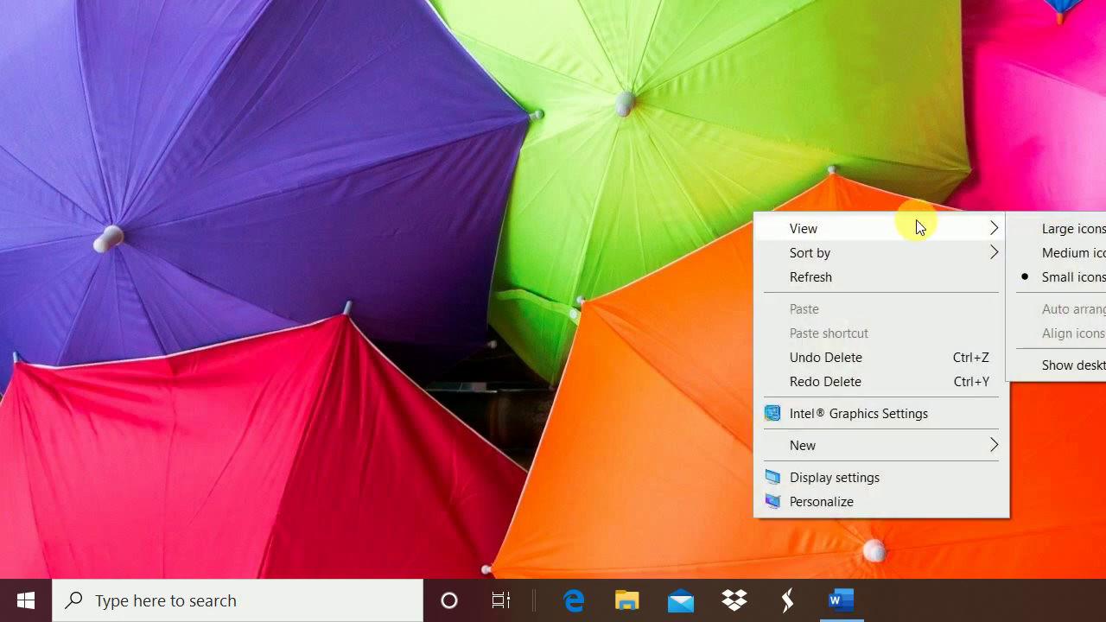
left_click(1041, 366)
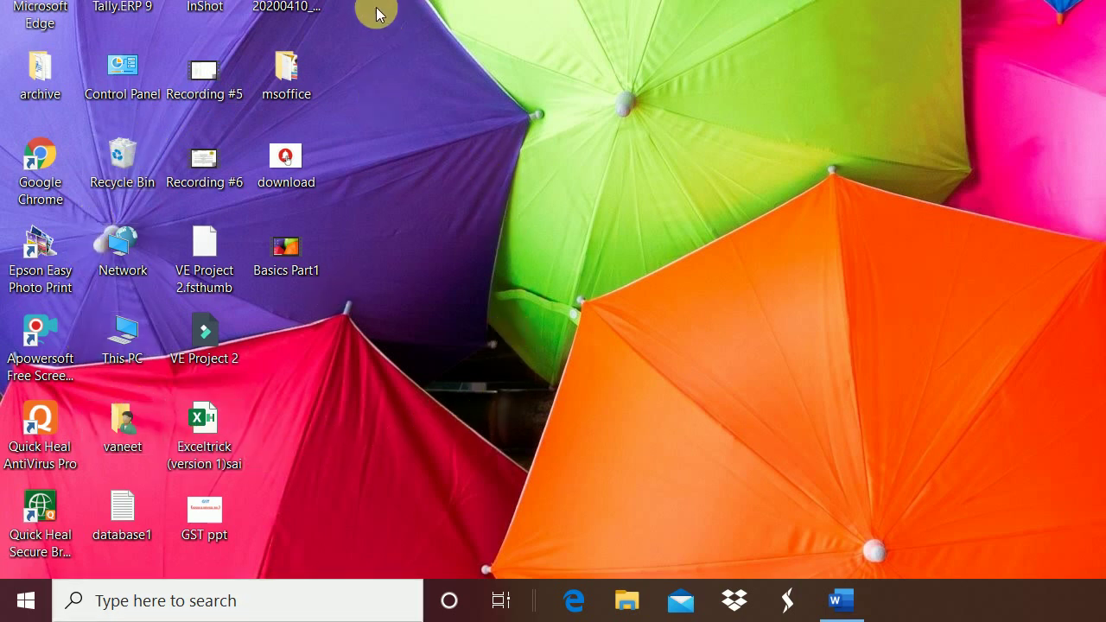
Review the icon size and arrangement options, and turn off the display of desktop icons
right_click(428, 111)
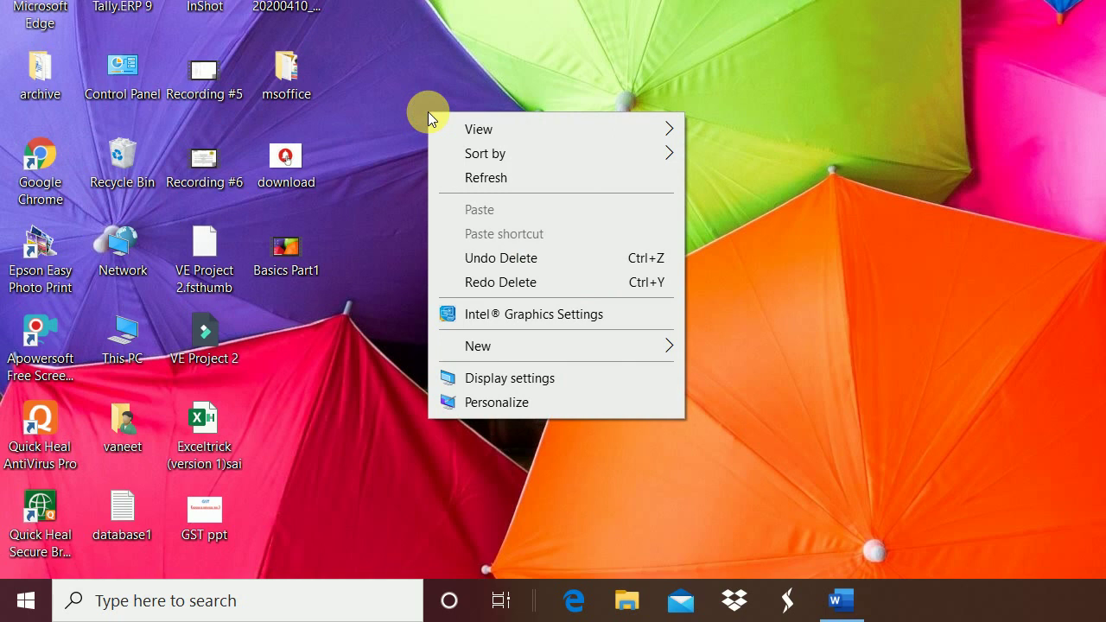
mouse_move(453, 128)
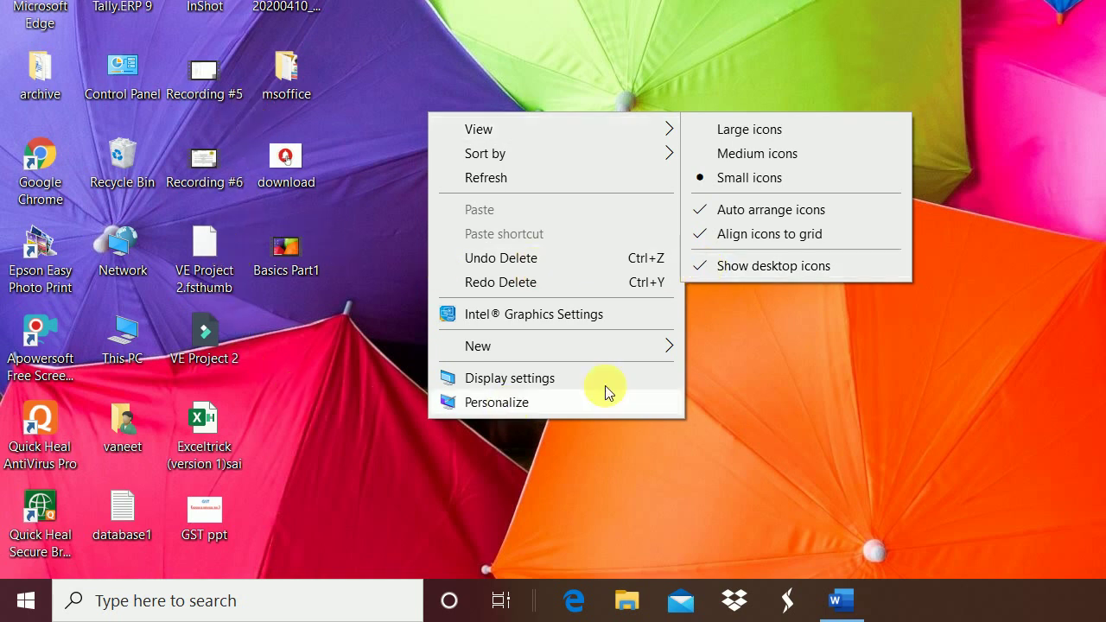
mouse_move(670, 123)
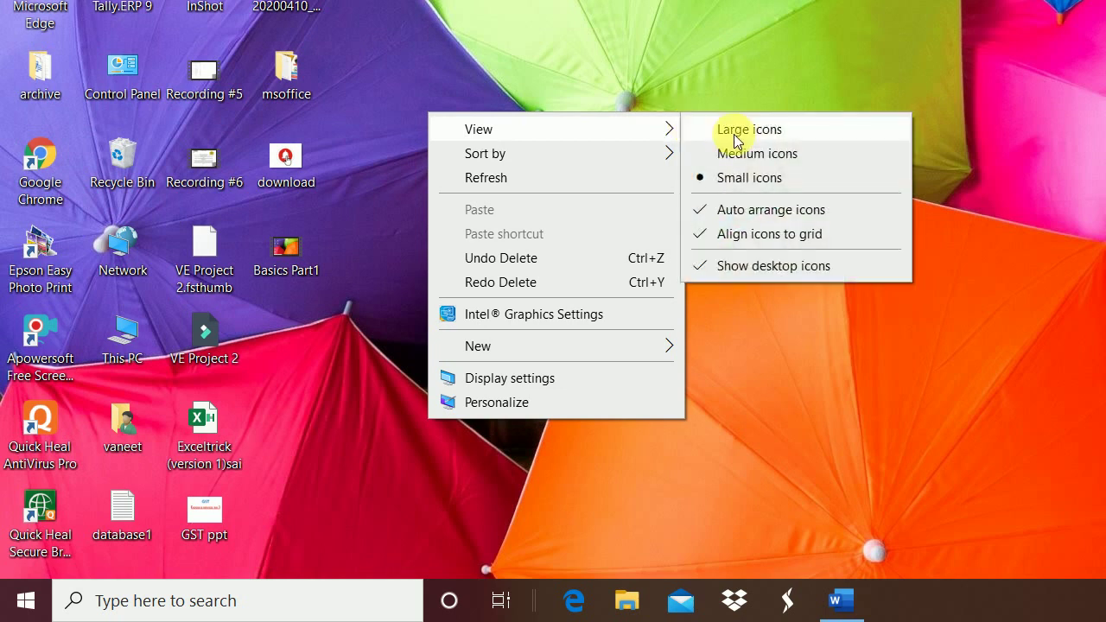
left_click(731, 266)
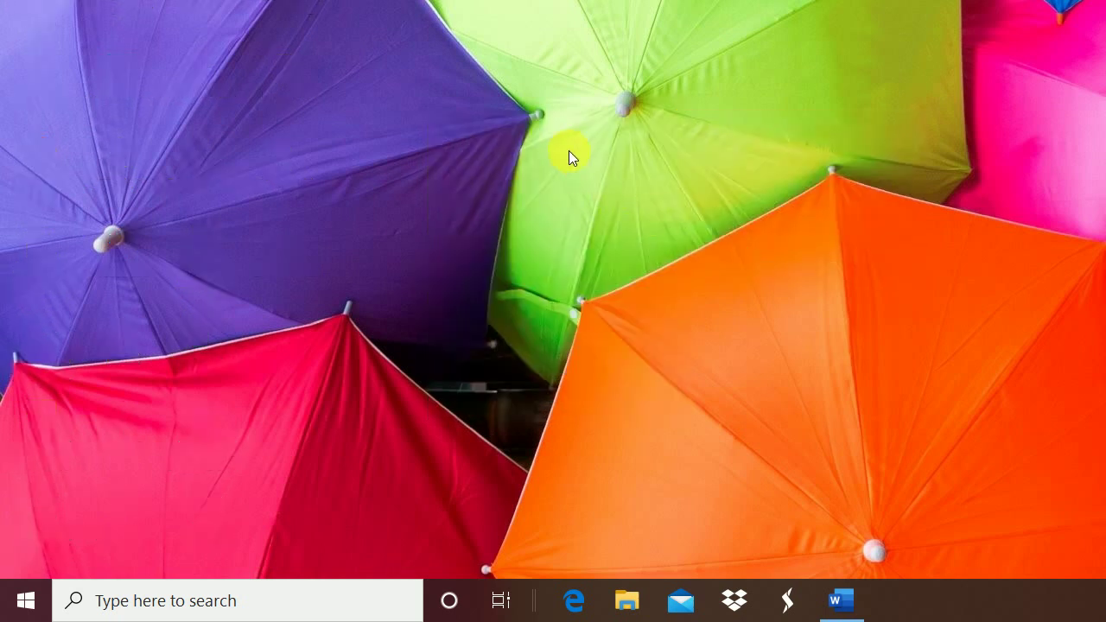
Turn the display of desktop icons back on
right_click(569, 151)
mouse_move(622, 174)
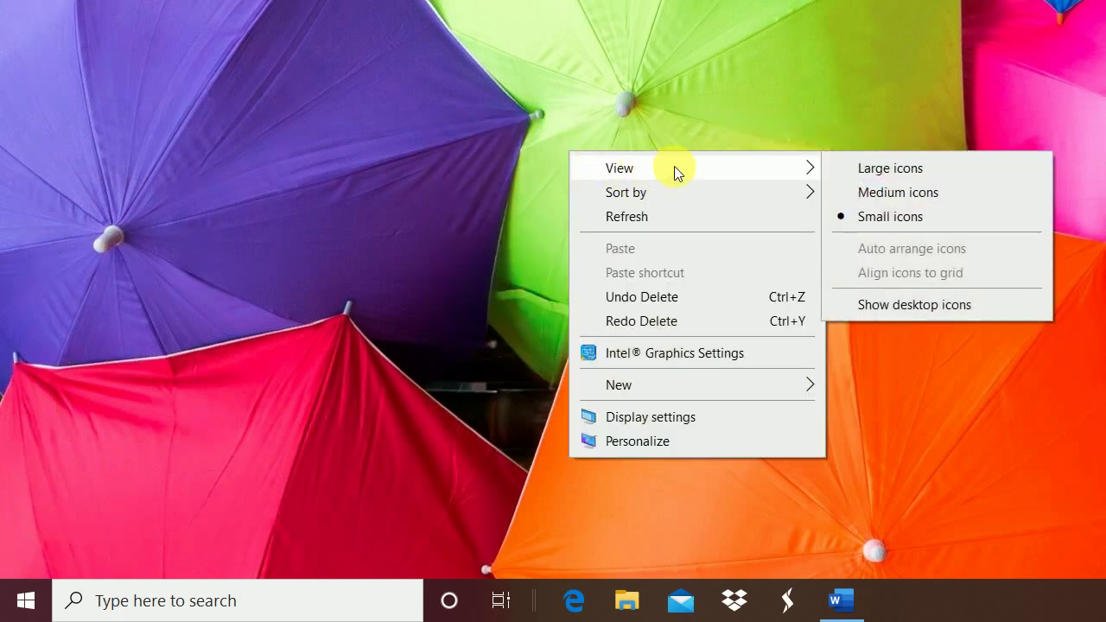
left_click(850, 306)
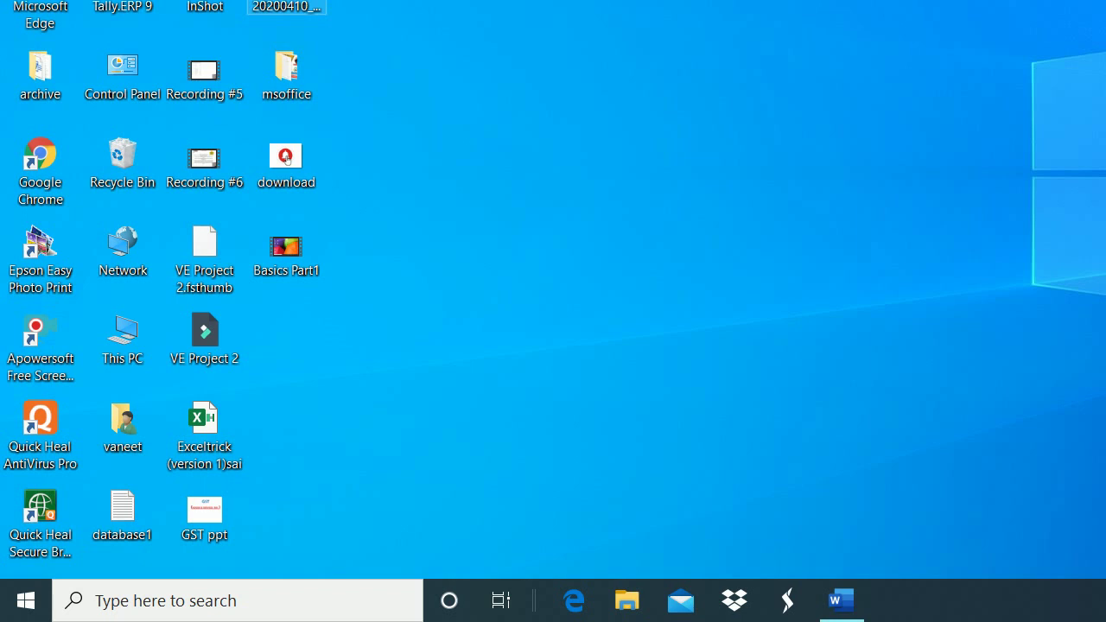
Open the desktop's icon view options
left_click(389, 231)
right_click(531, 99)
mouse_move(549, 109)
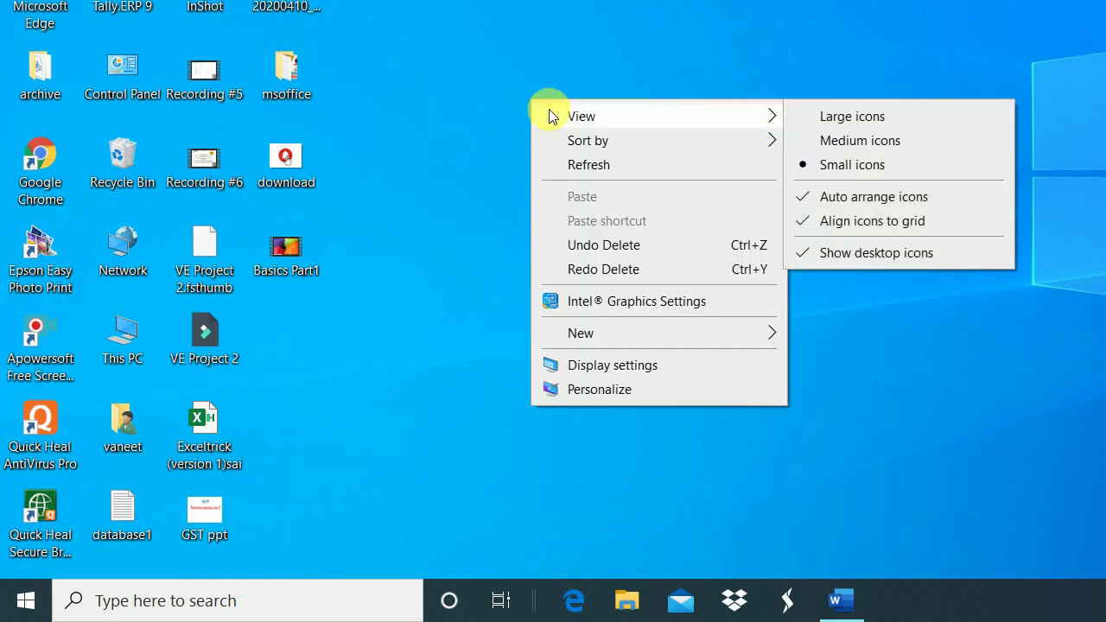